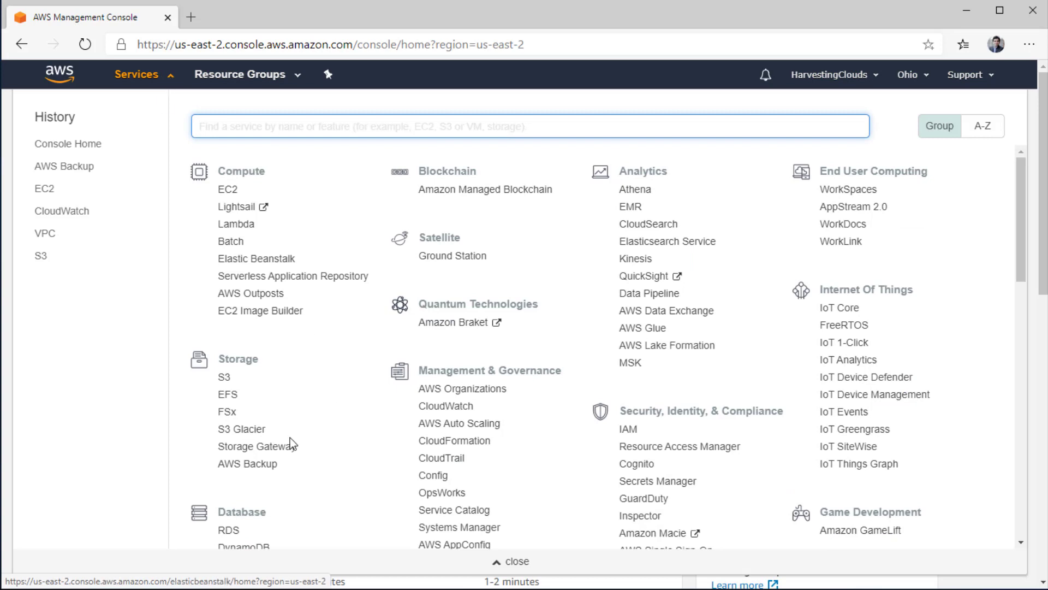
Open the AWS Backup service and start creating a new backup plan
click(248, 464)
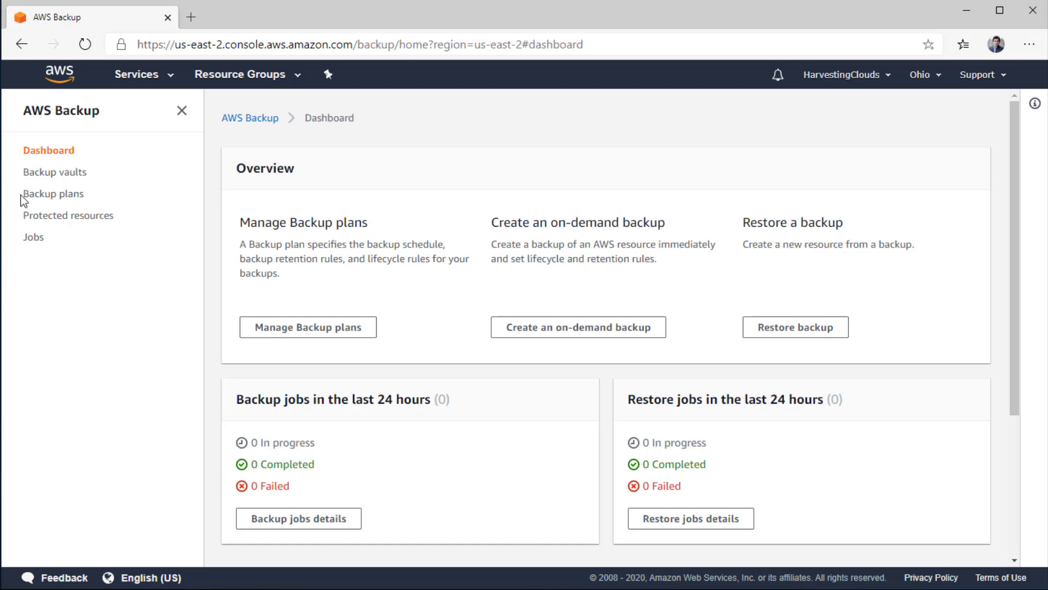
click(54, 196)
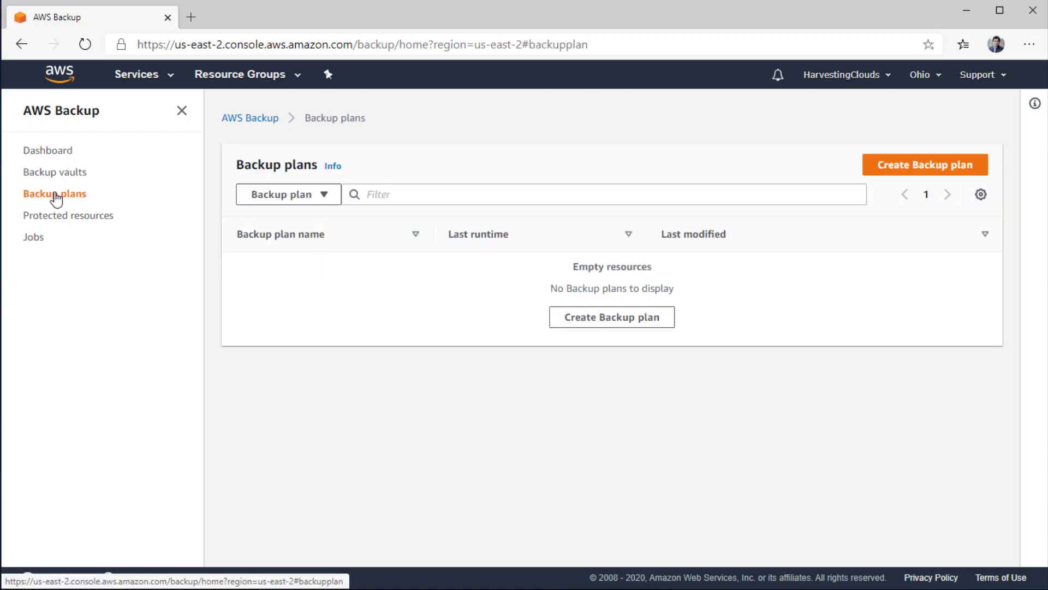
click(918, 169)
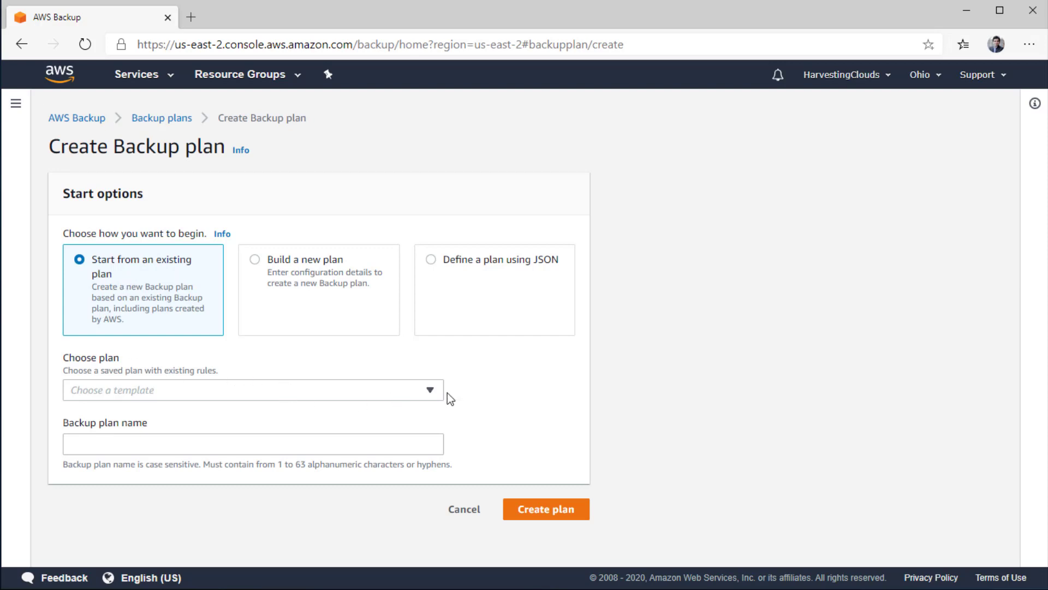
Choose to build a new plan and name it harvestingBkPlan101
click(431, 390)
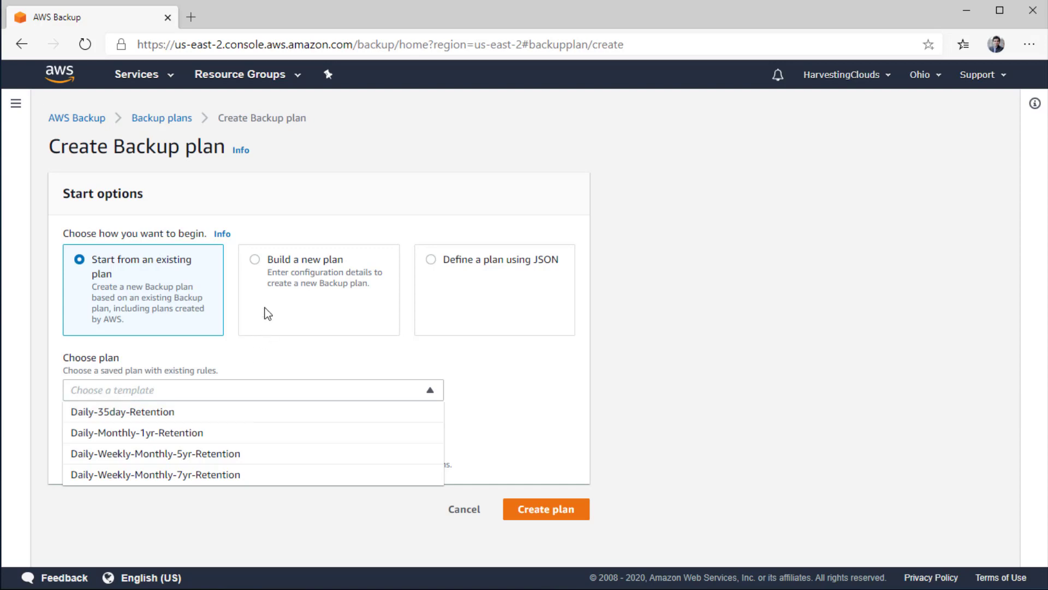
click(256, 263)
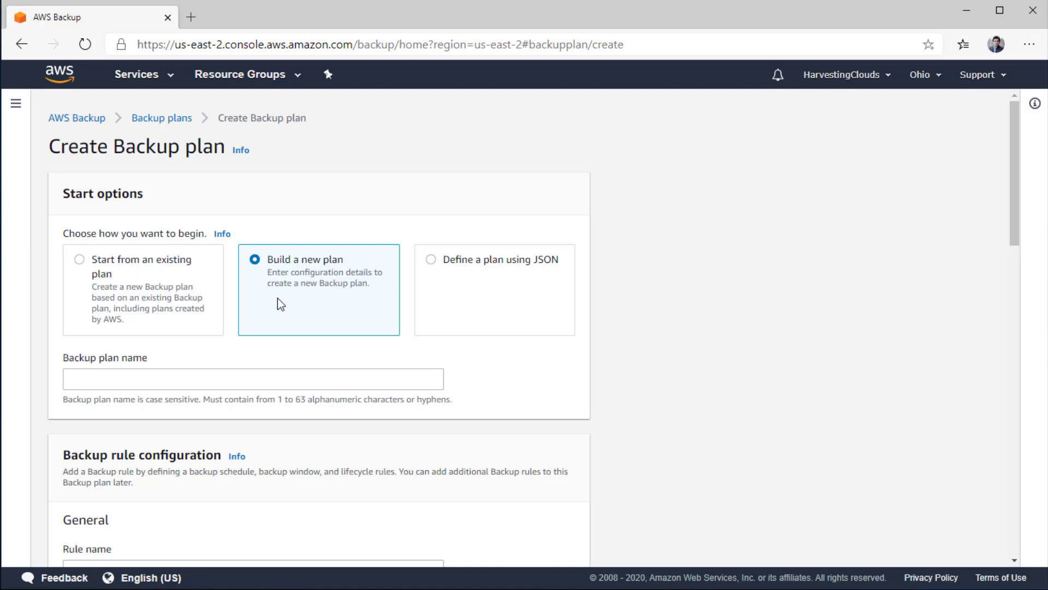
click(130, 372)
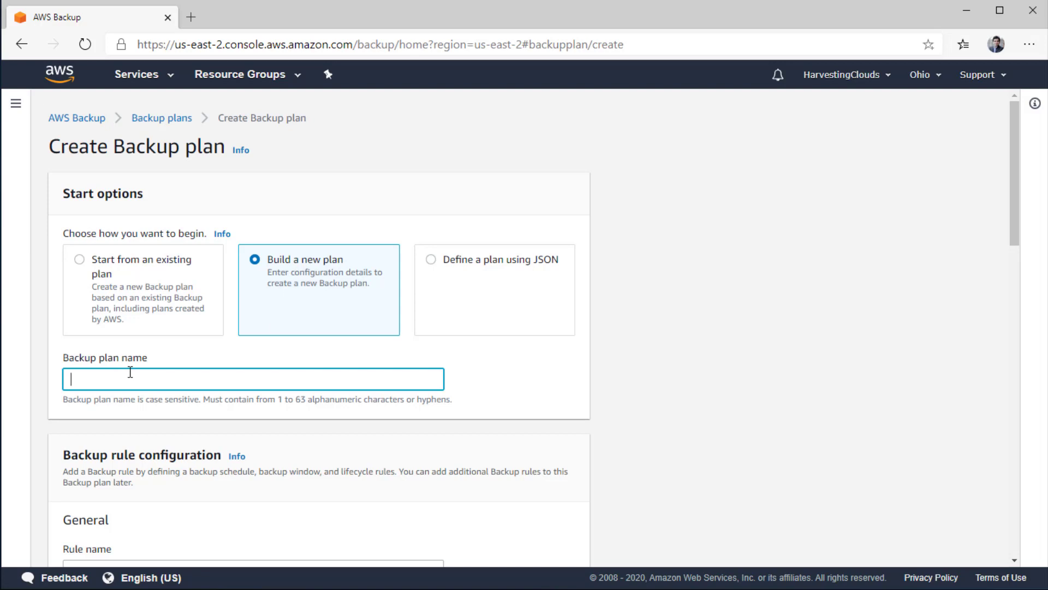
text(harvestingBkPlan101)
Name the backup rule DailyAndWeekly30Days
scroll(182, 456, down, 3)
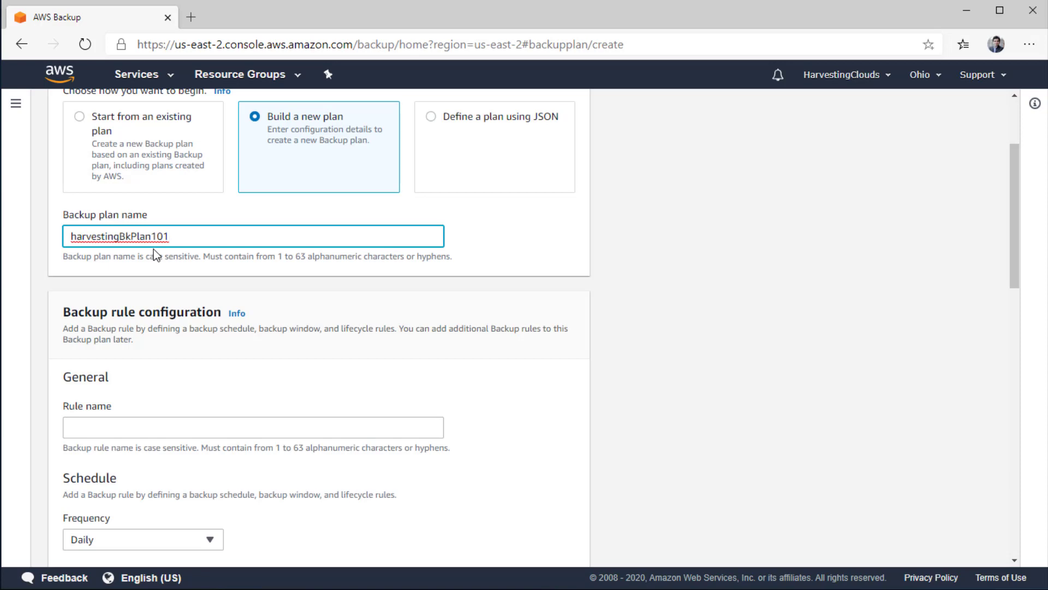
scroll(137, 330, down, 4)
scroll(138, 322, down, 1)
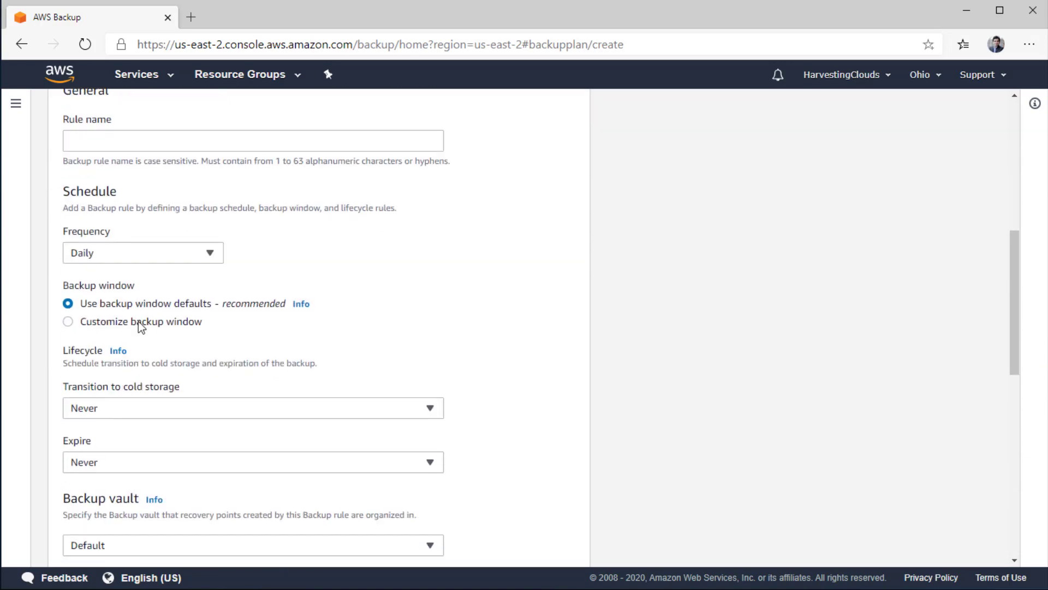
scroll(140, 317, up, 3)
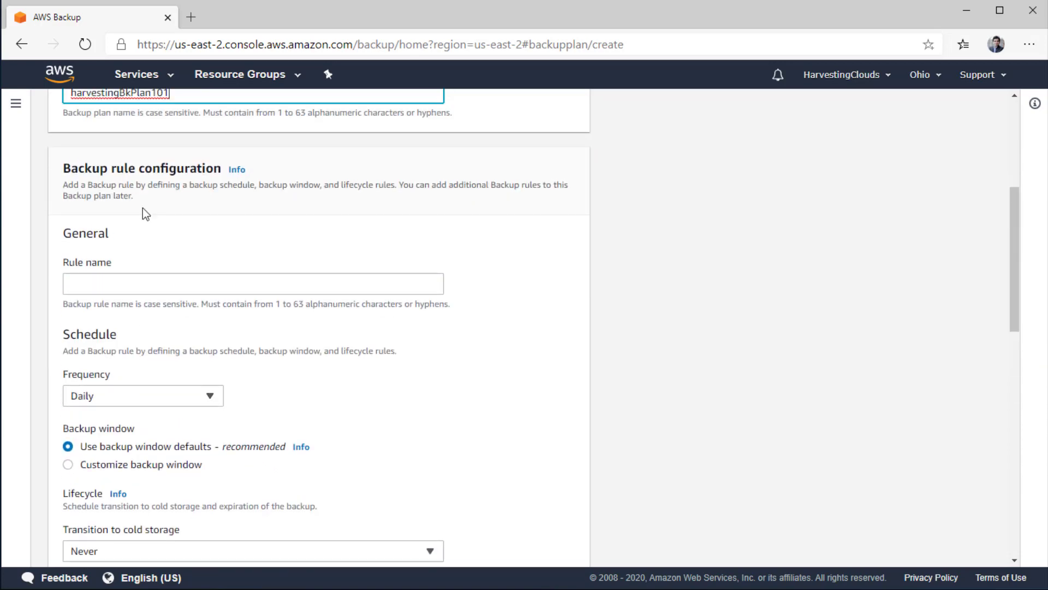
click(116, 284)
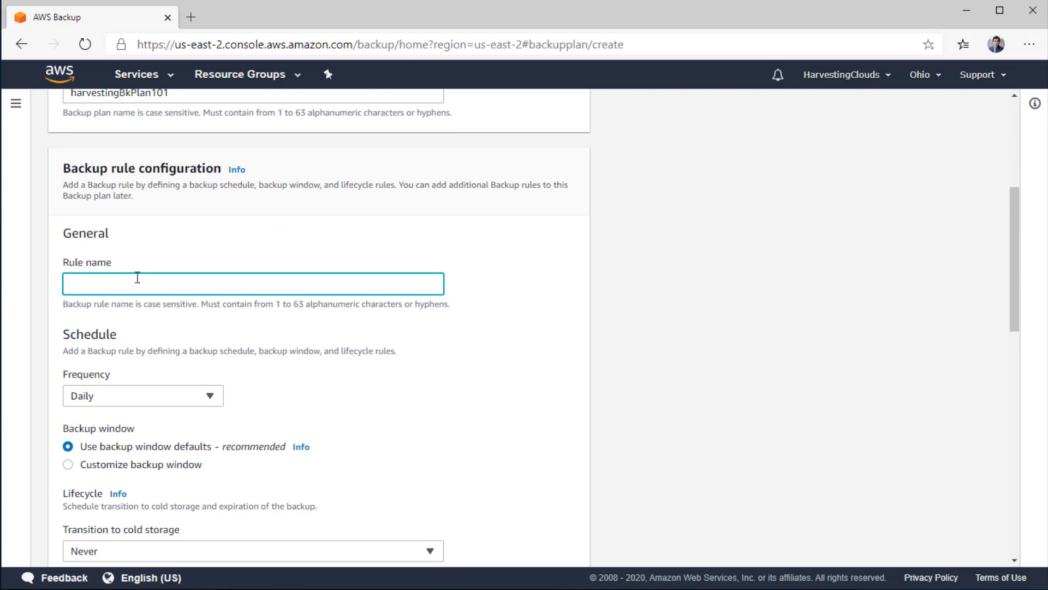
text(DailyAndWeekly30Days)
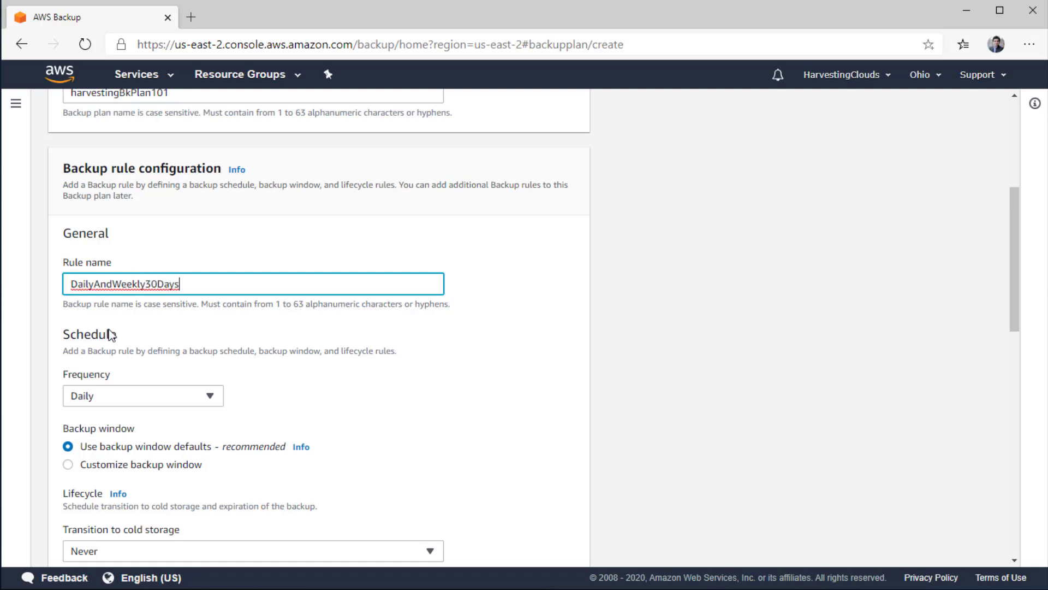
Shorten the backup rule name to Daily30Days
scroll(112, 335, down, 3)
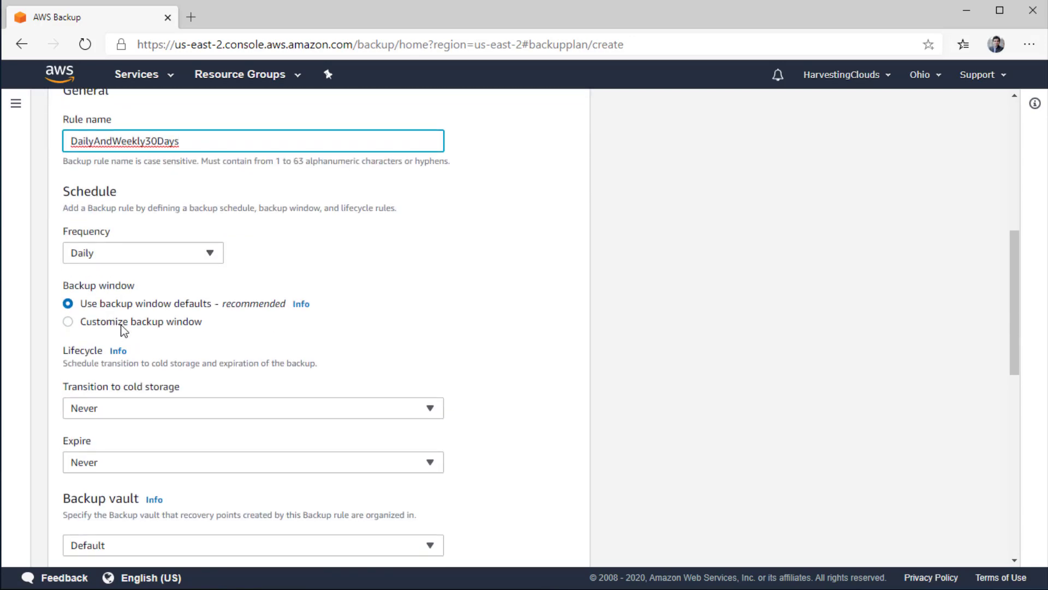
click(152, 255)
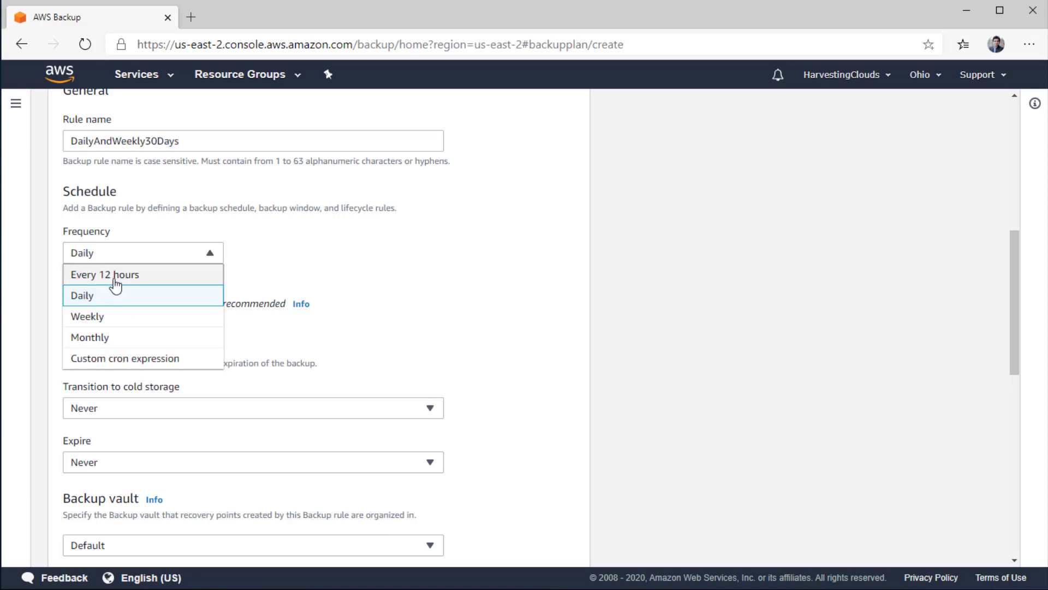
click(145, 141)
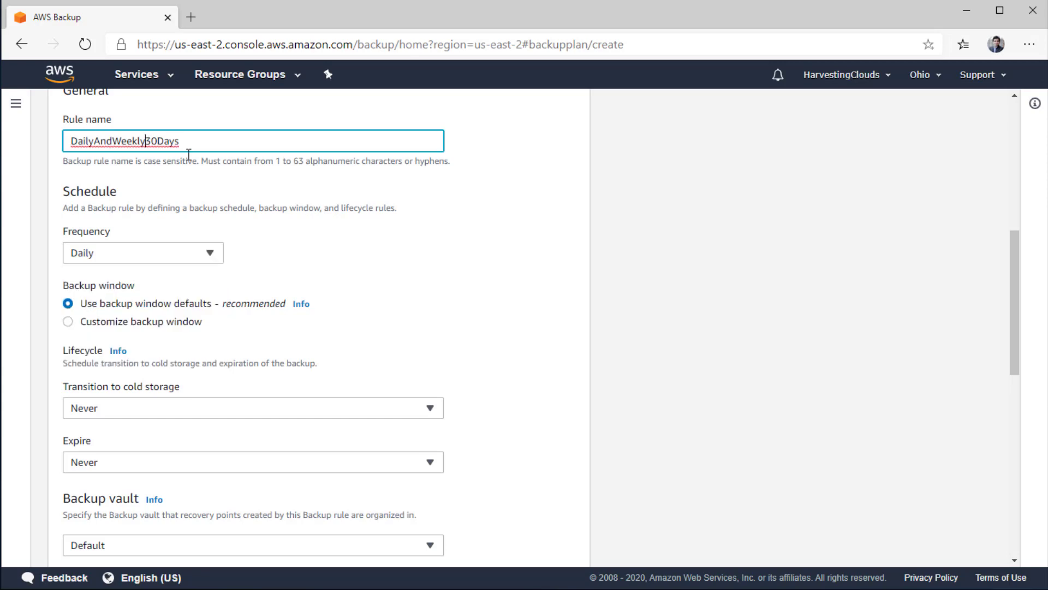
key(BackSpace)
key(BackSpace)
key(BackSpace)
key(BackSpace)
key(BackSpace)
key(BackSpace)
key(BackSpace)
key(BackSpace)
key(BackSpace)
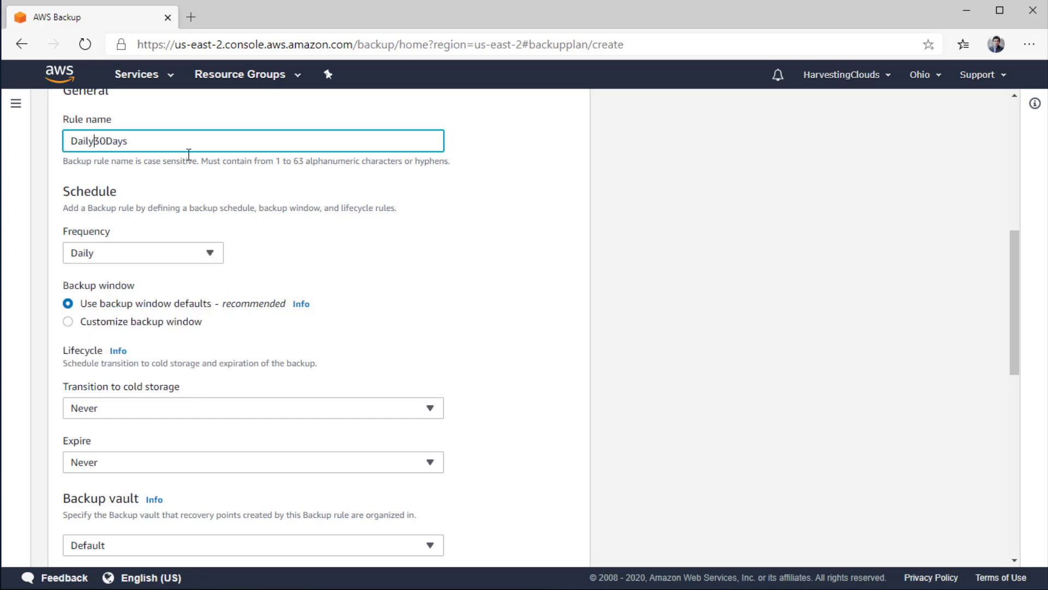
Review the frequency options available for the rule's schedule, keeping Daily
scroll(154, 207, up, 3)
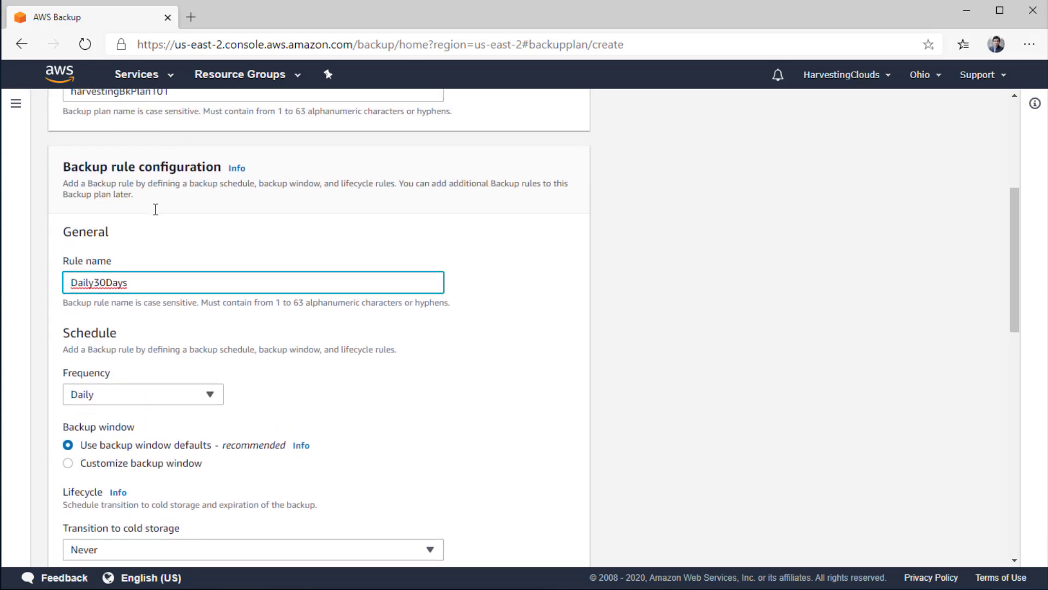
scroll(217, 295, down, 3)
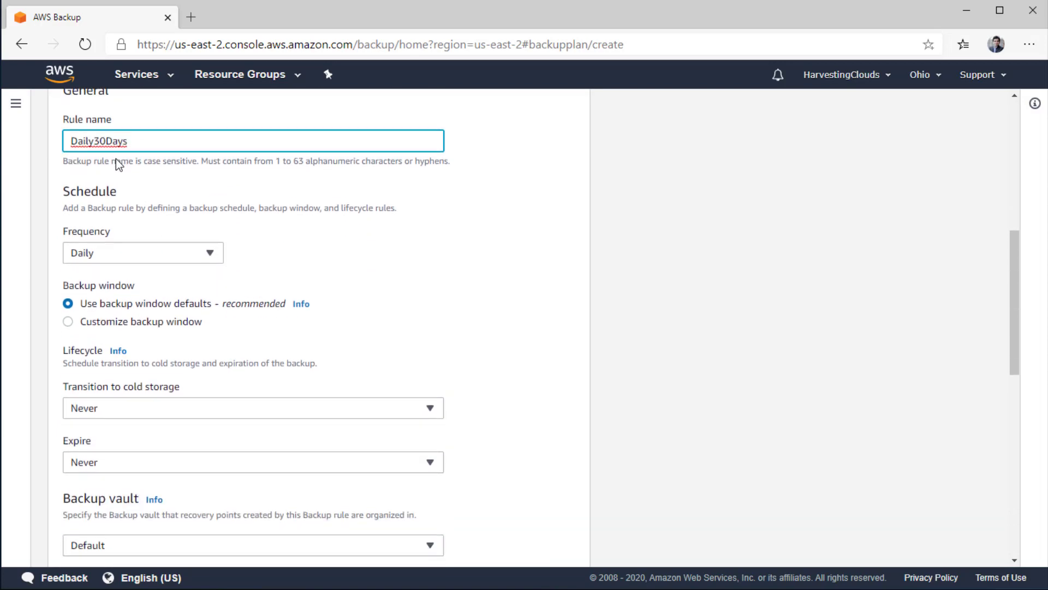
click(122, 254)
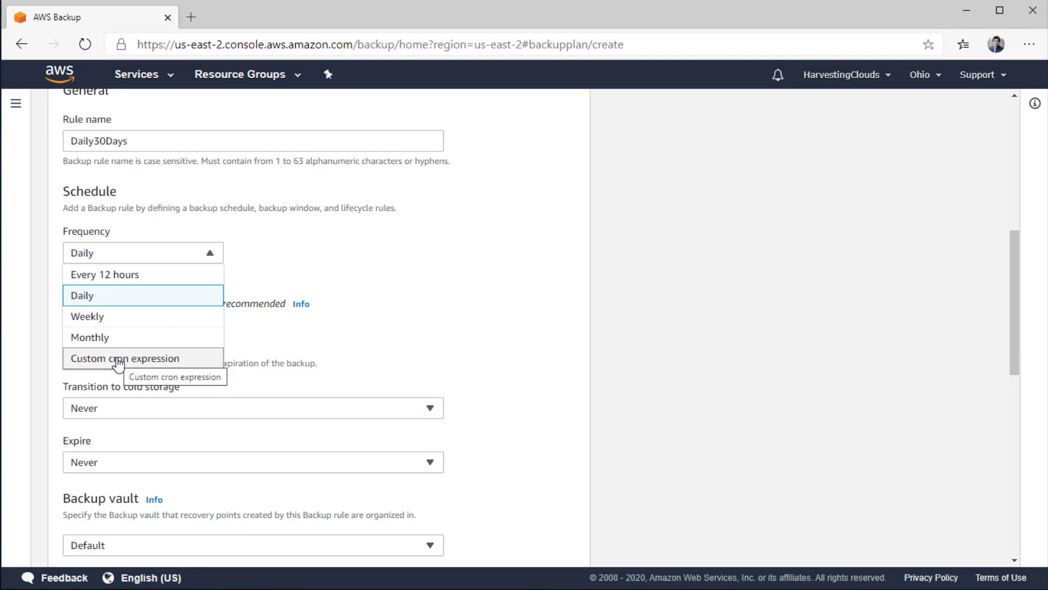
click(385, 270)
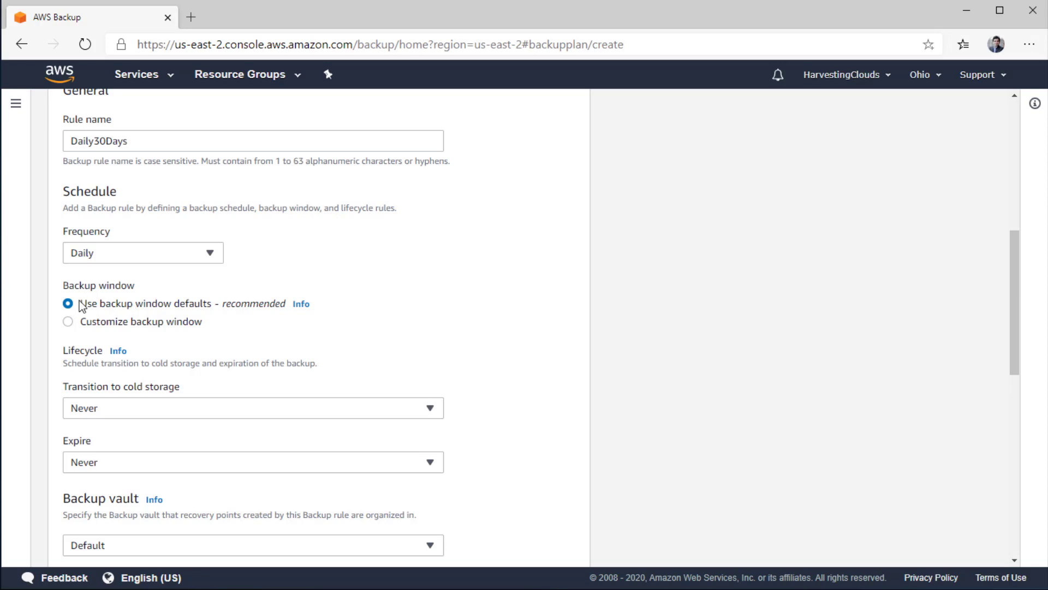
Show the settings for a customized backup window, and return to the recommended backup window defaults
click(69, 322)
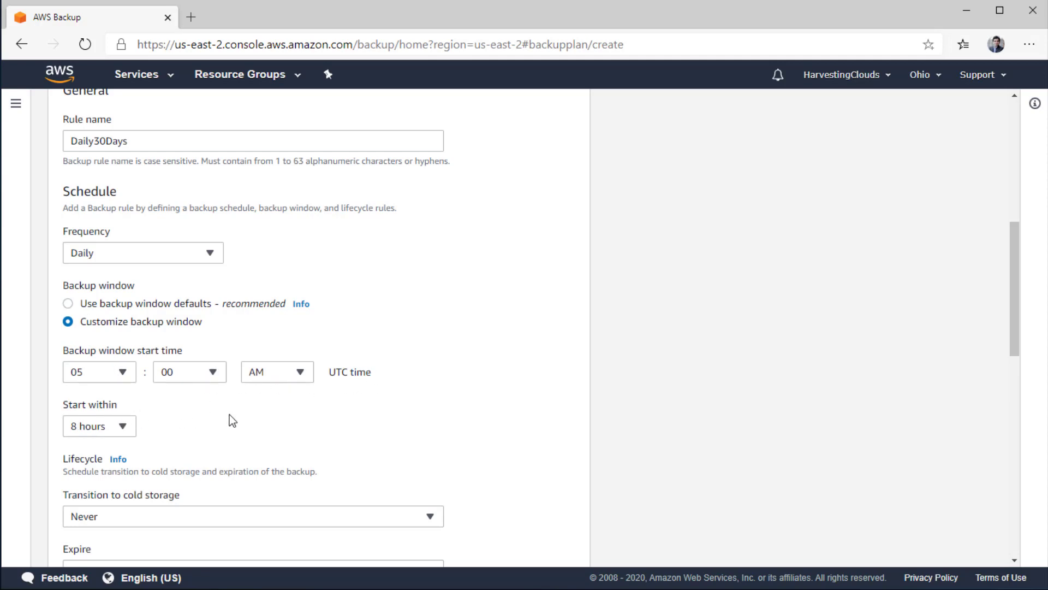
scroll(232, 421, down, 1)
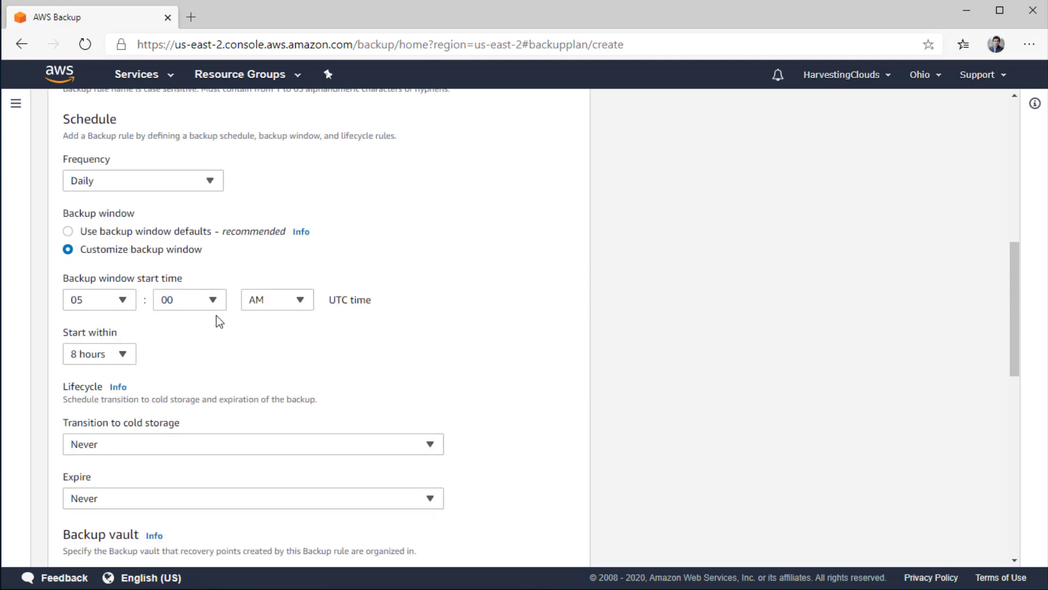
click(69, 231)
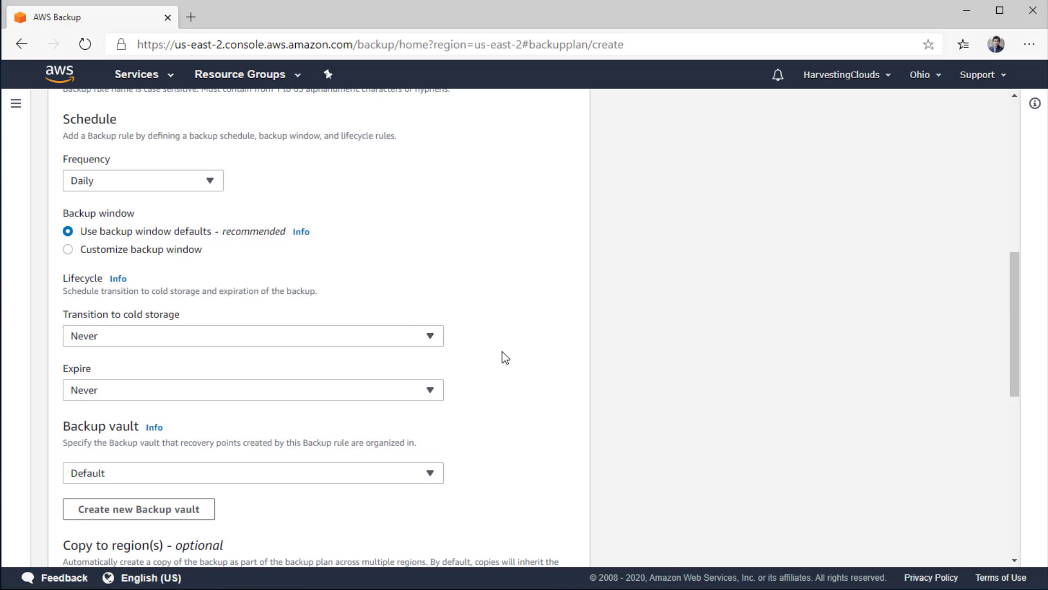
Set the lifecycle to transition backups to cold storage 30 days after creation
scroll(503, 355, down, 1)
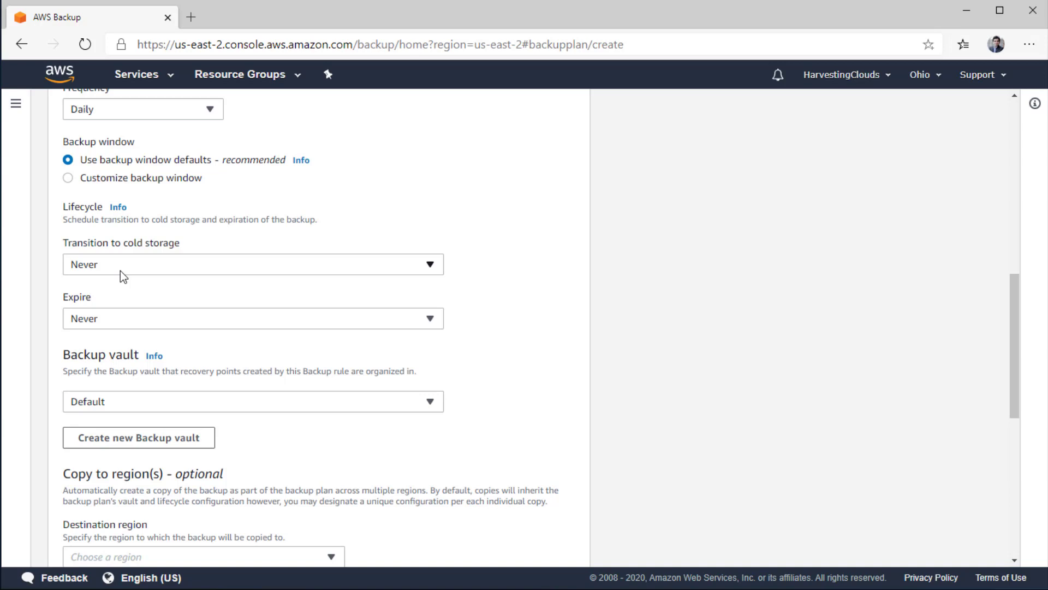
click(151, 265)
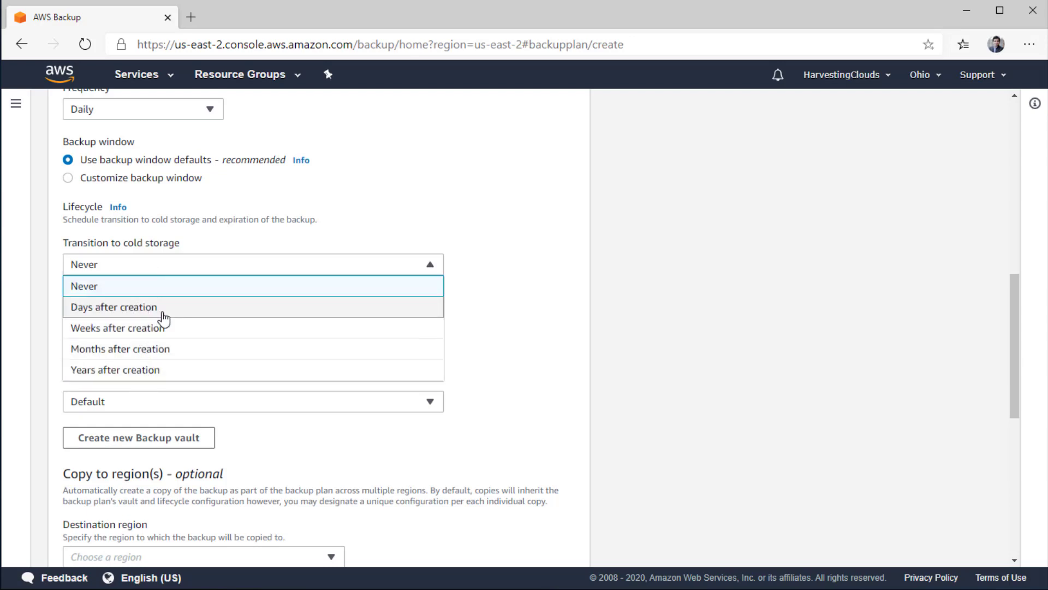
click(163, 315)
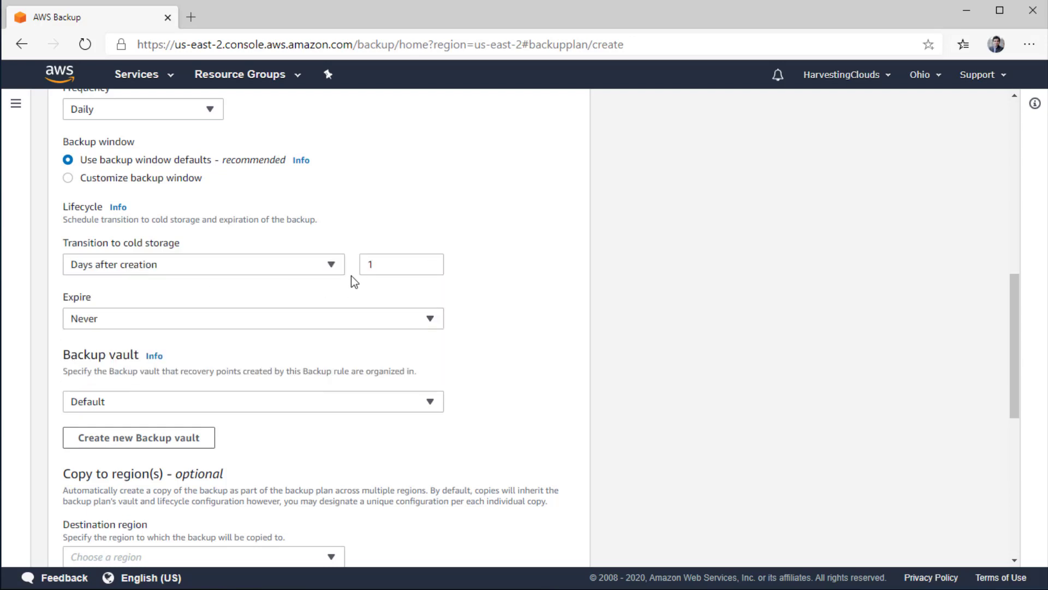
drag(395, 264, 359, 266)
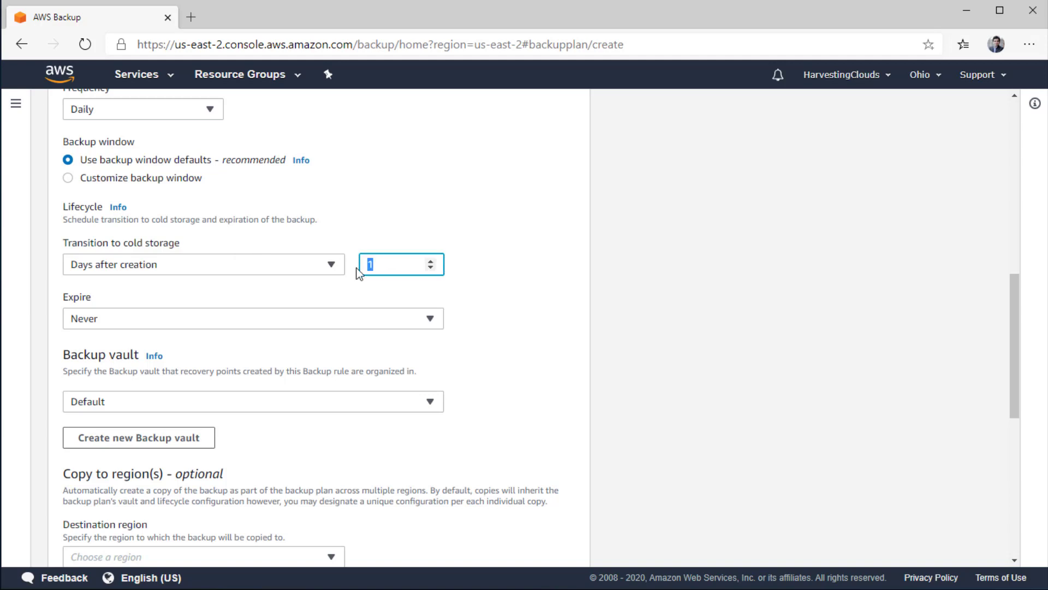
text(30)
click(647, 330)
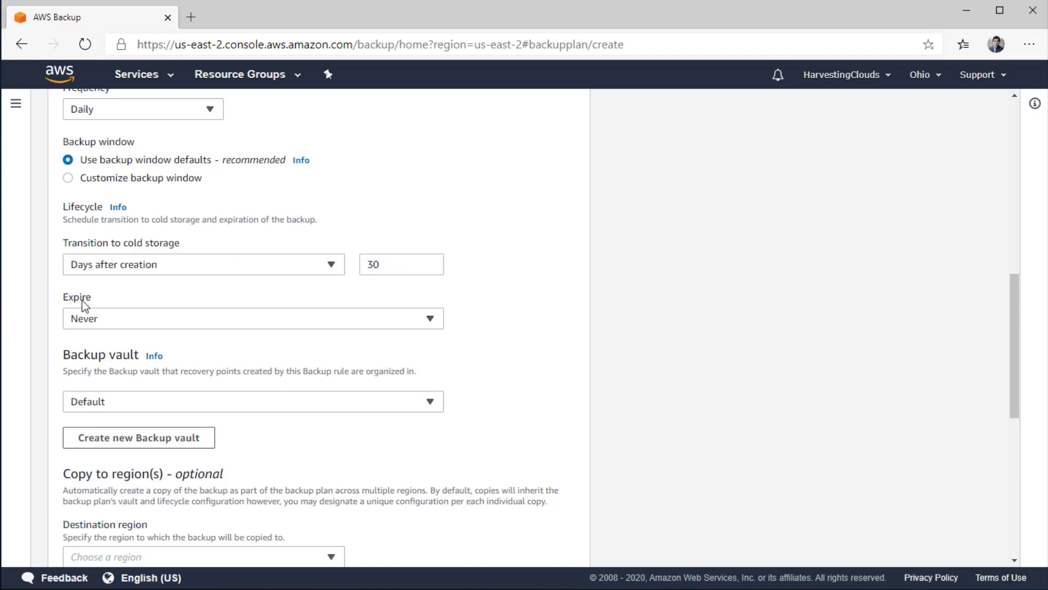
Set the backups to expire 25 weeks after creation
click(133, 316)
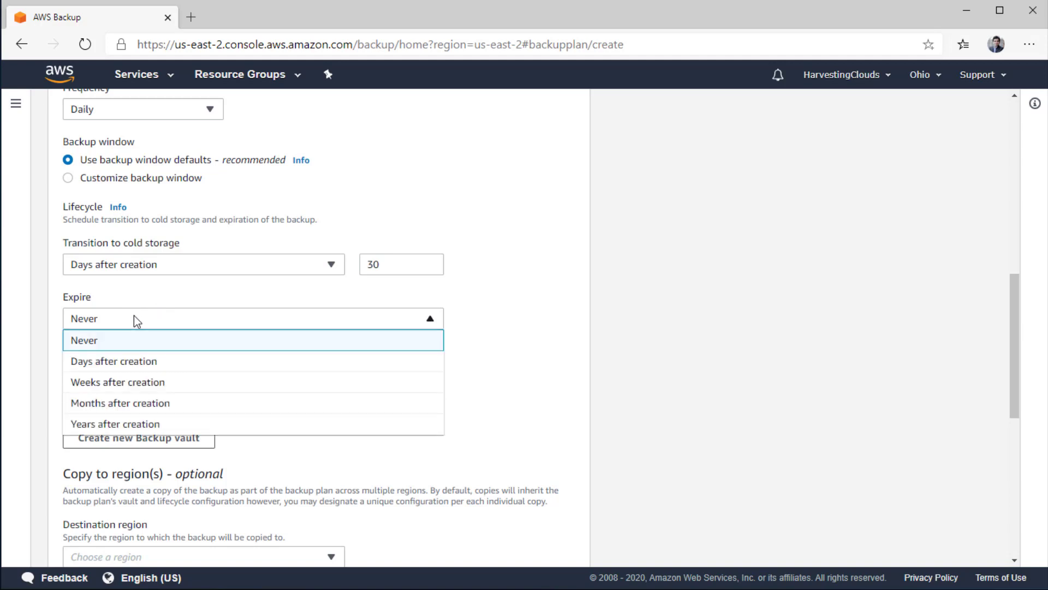
click(129, 386)
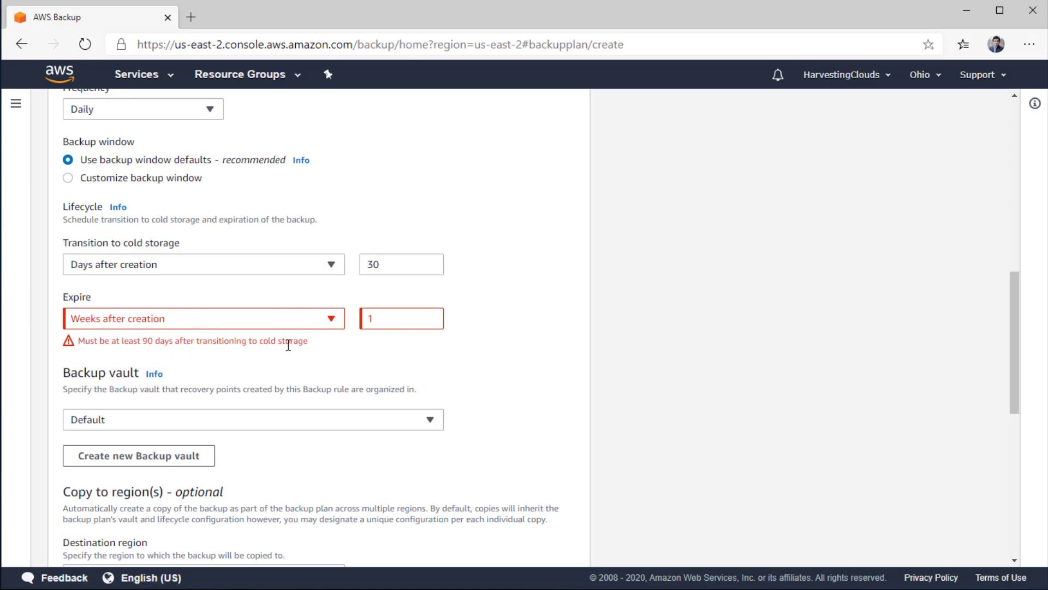
click(399, 314)
drag(360, 310, 350, 313)
text(180)
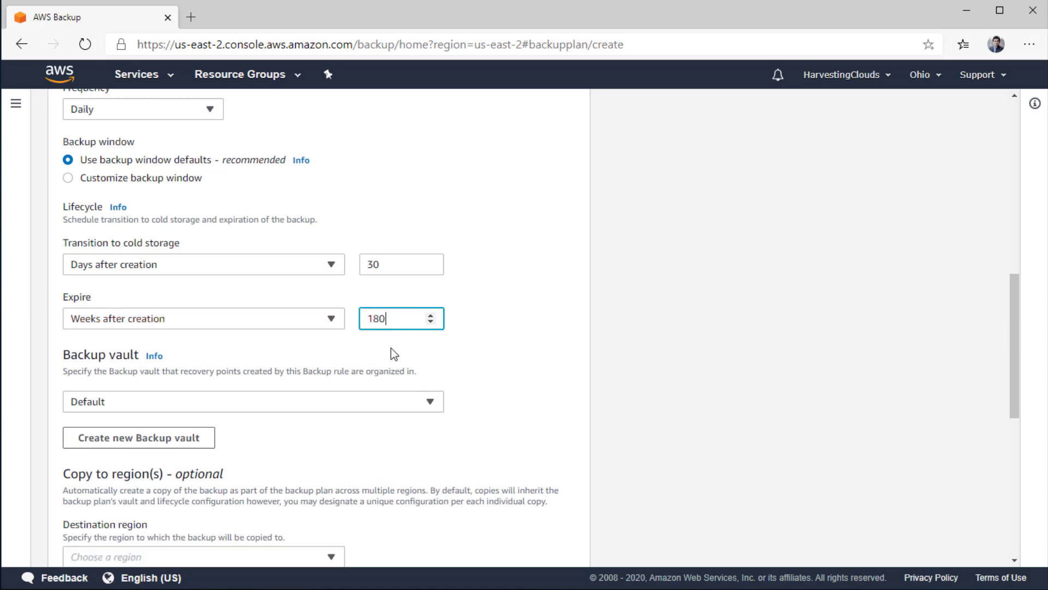
click(550, 339)
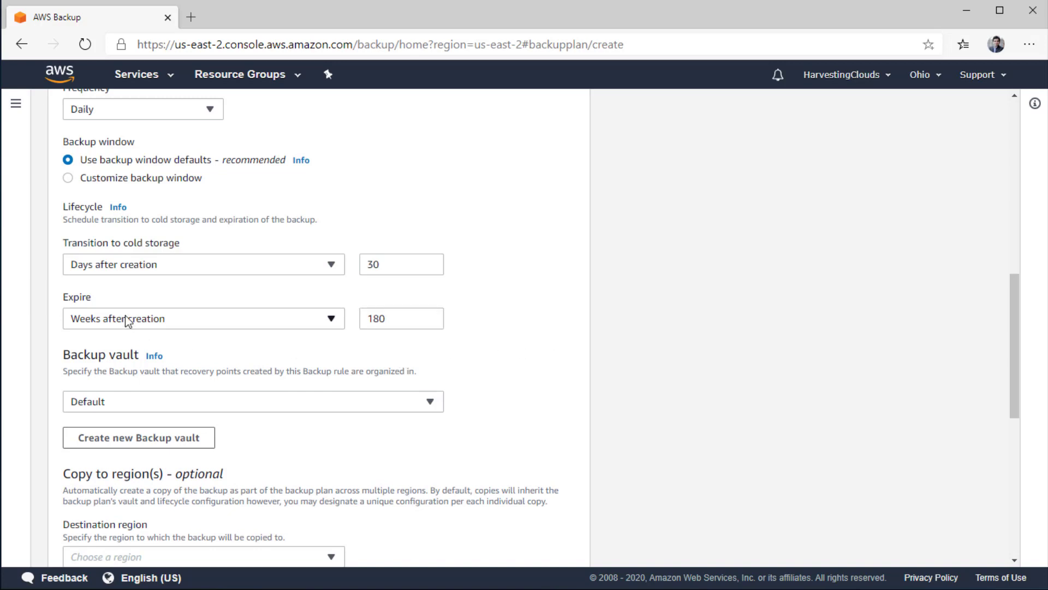
drag(407, 316, 351, 322)
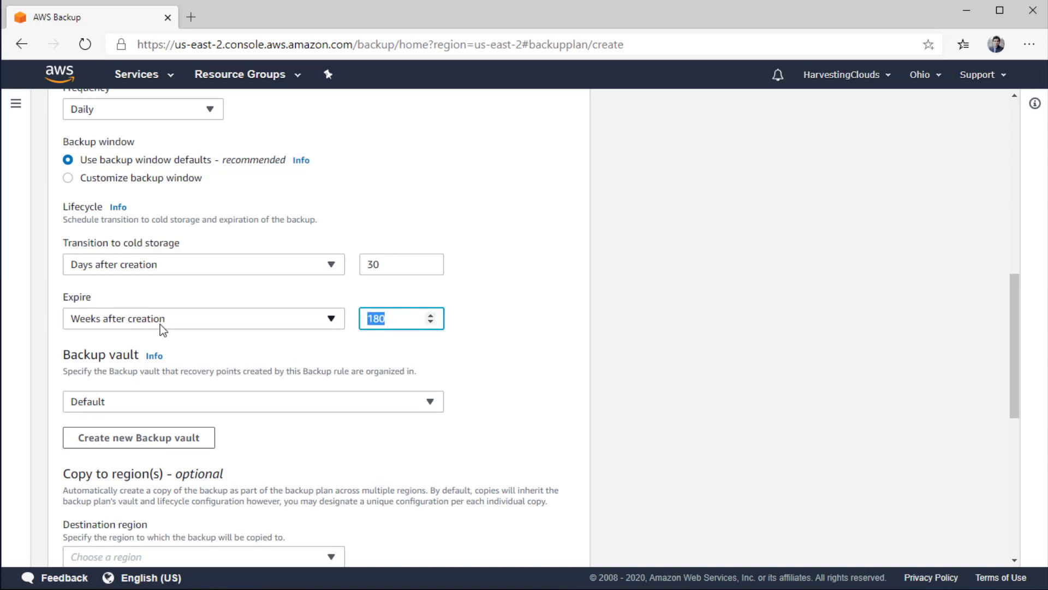
text(25)
Select the Default backup vault for the rule and go on to the region copy settings
click(190, 401)
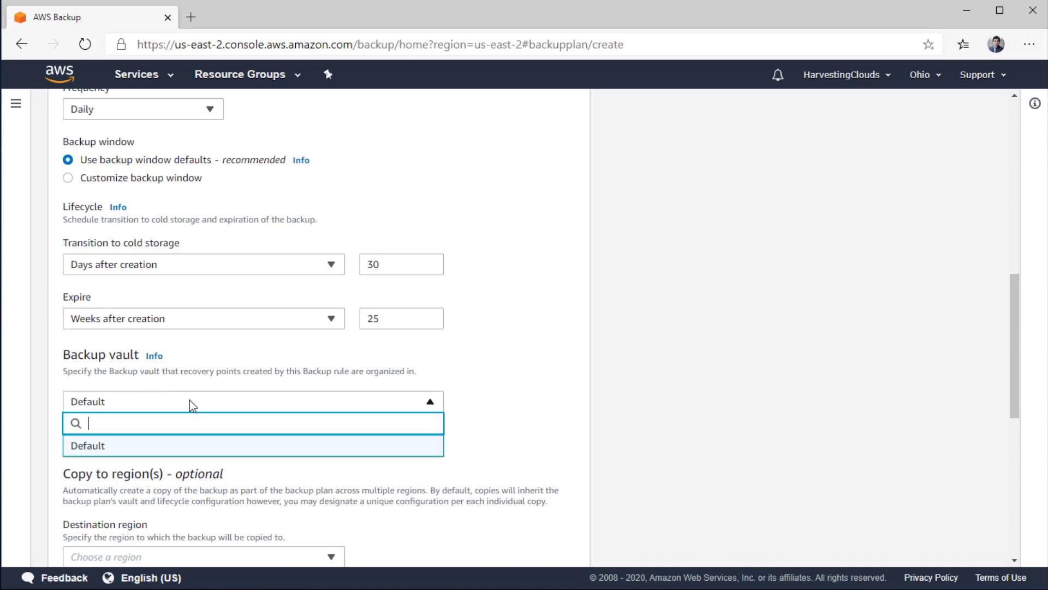
click(402, 445)
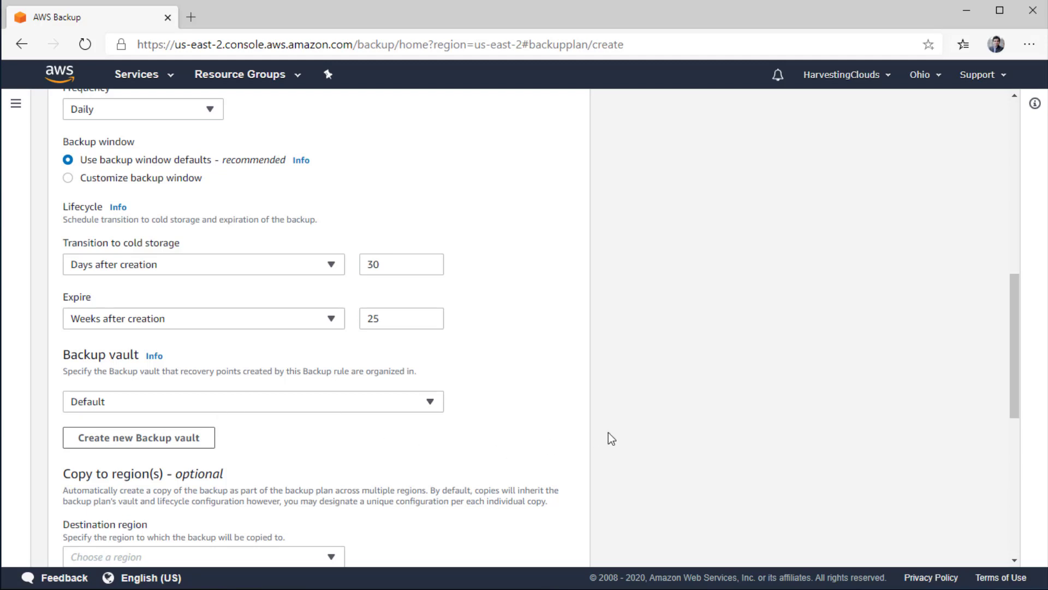
scroll(609, 440, down, 5)
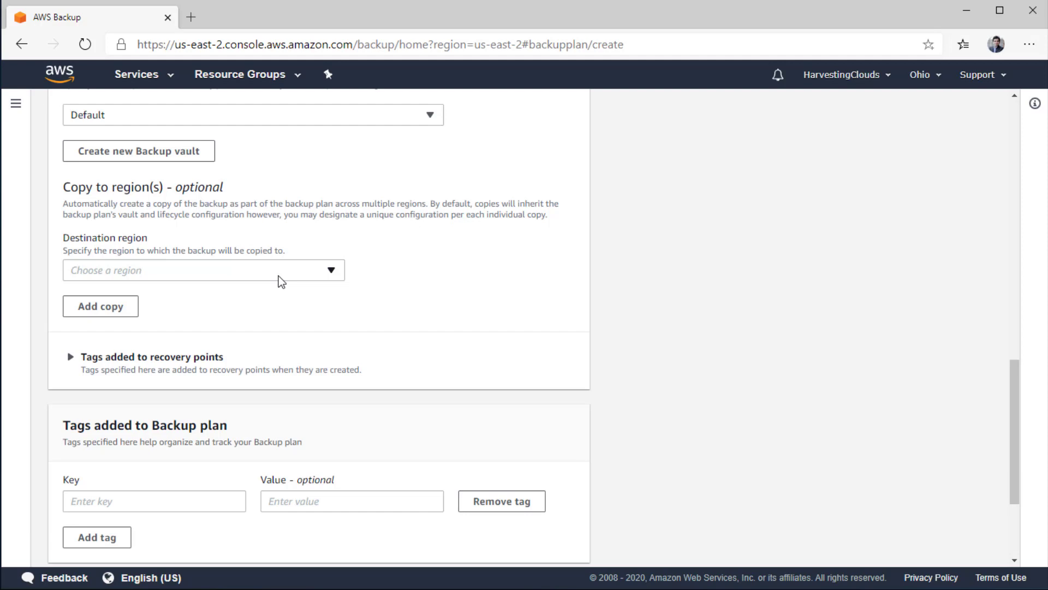
Choose US West (N. California) as the destination region for a copy of the backup
click(331, 272)
scroll(211, 457, down, 3)
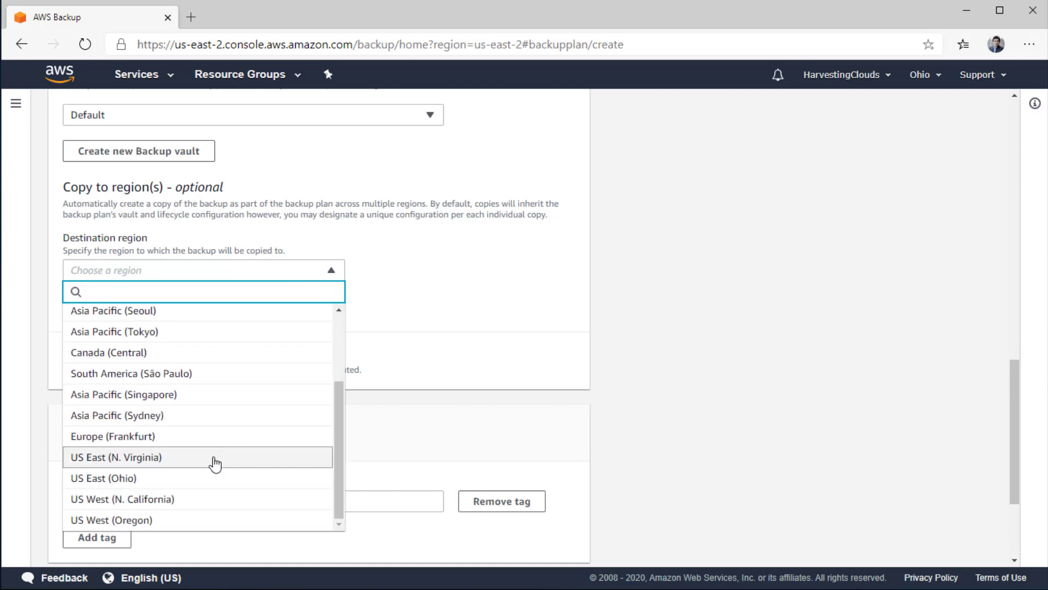
click(121, 502)
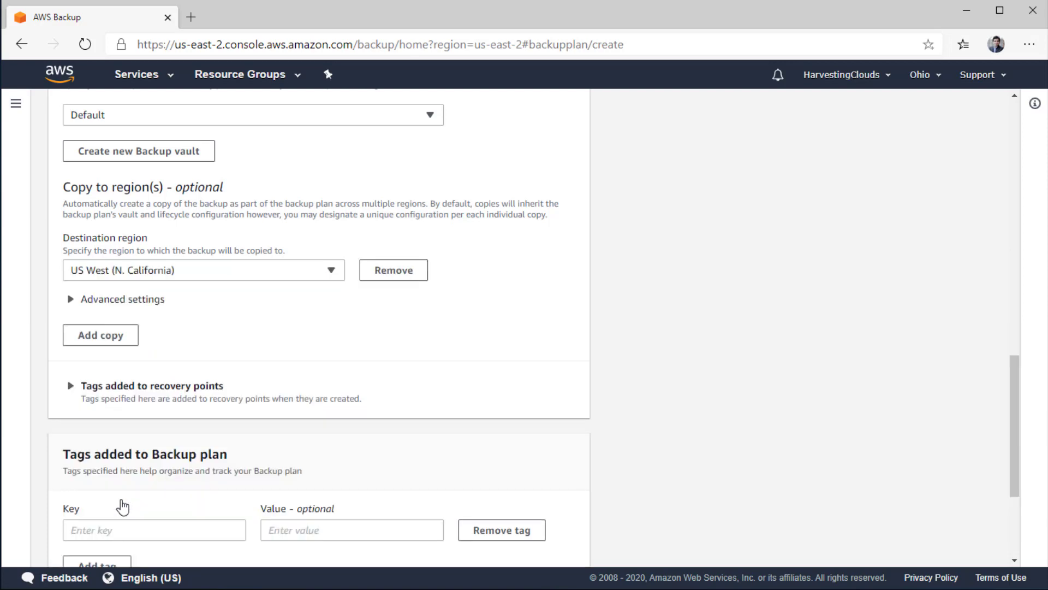
Add a second region copy entry and browse its destination regions, and remove the US West (N. California) copy
click(114, 336)
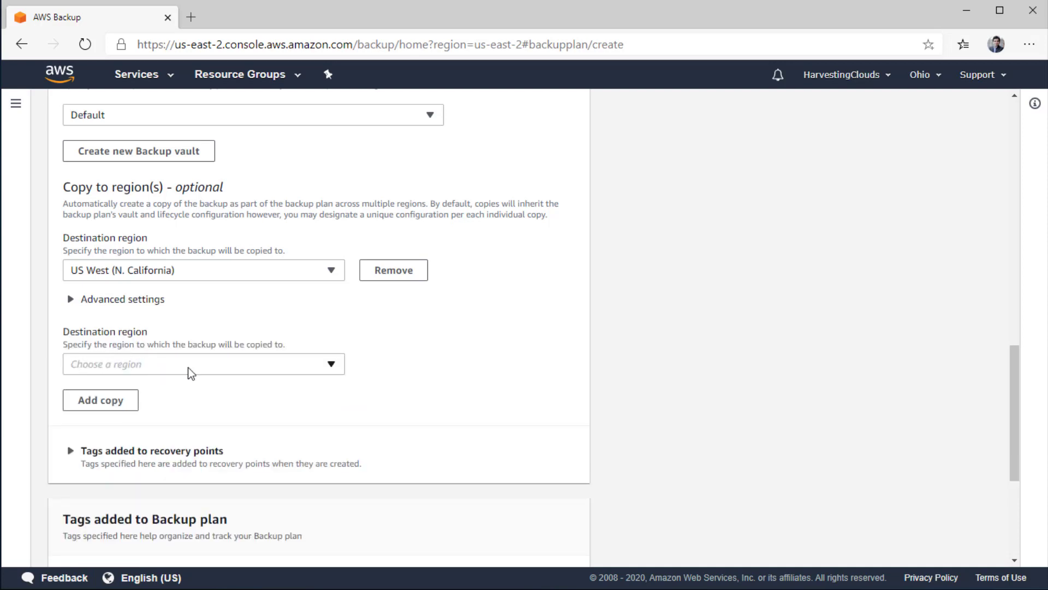
click(304, 369)
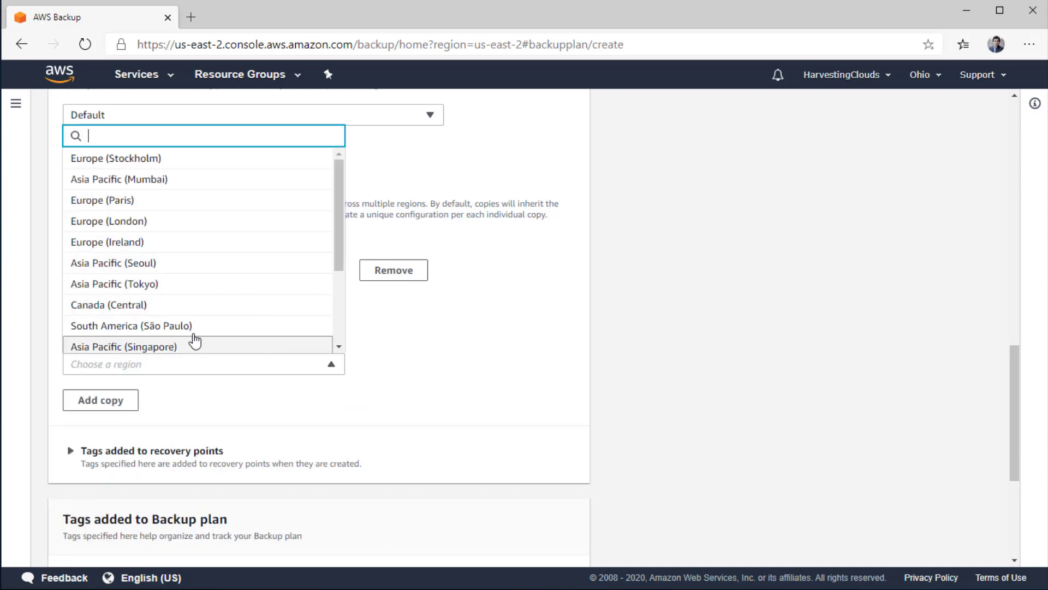
scroll(208, 343, down, 2)
scroll(217, 345, down, 1)
click(447, 362)
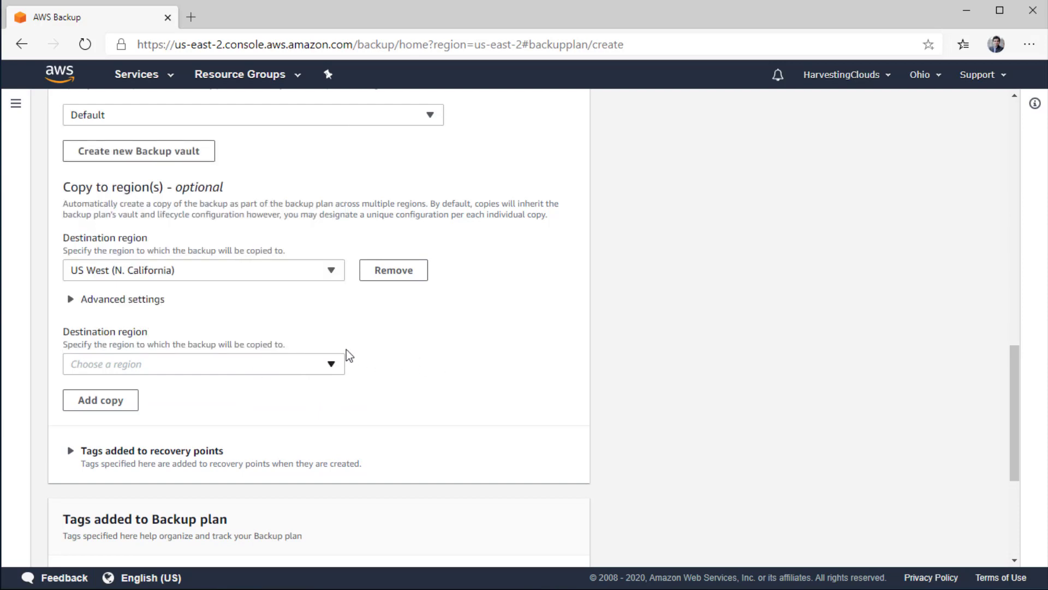
click(382, 269)
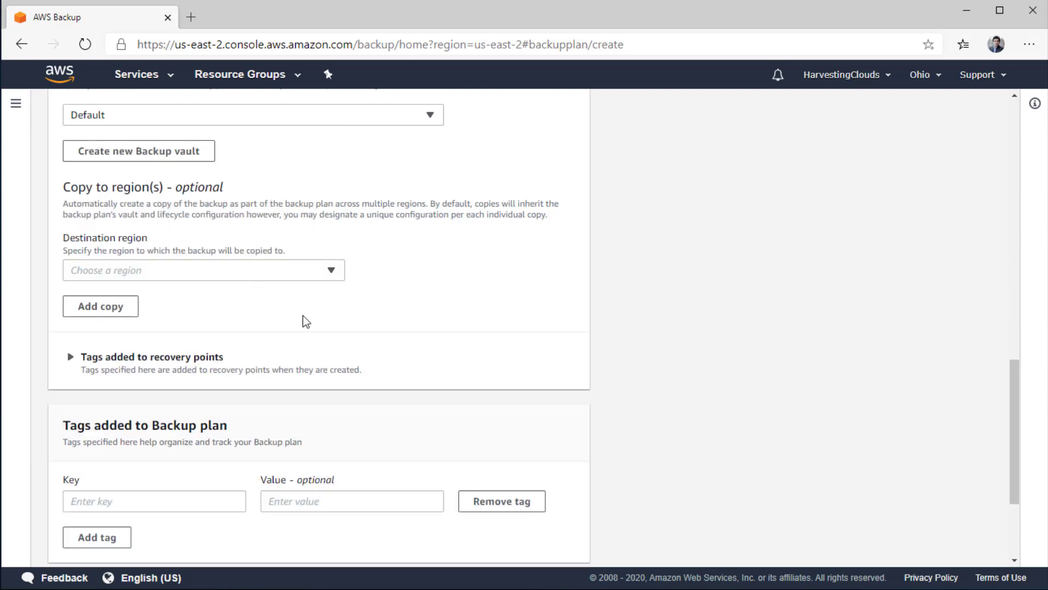
Tag the backup plan with the key CostCenter and the value CC0135
scroll(505, 339, down, 3)
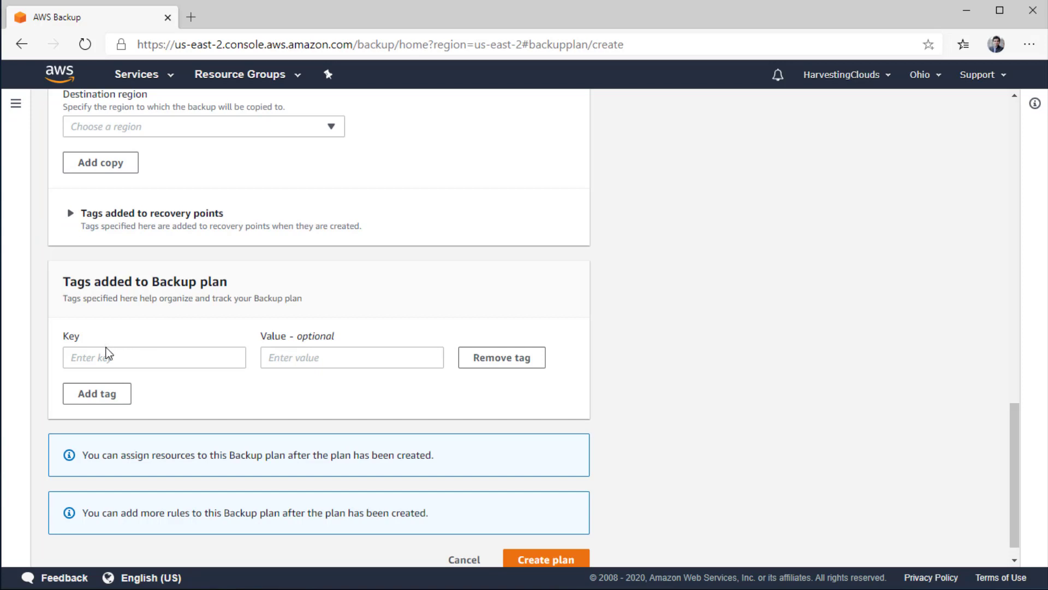
scroll(154, 347, down, 1)
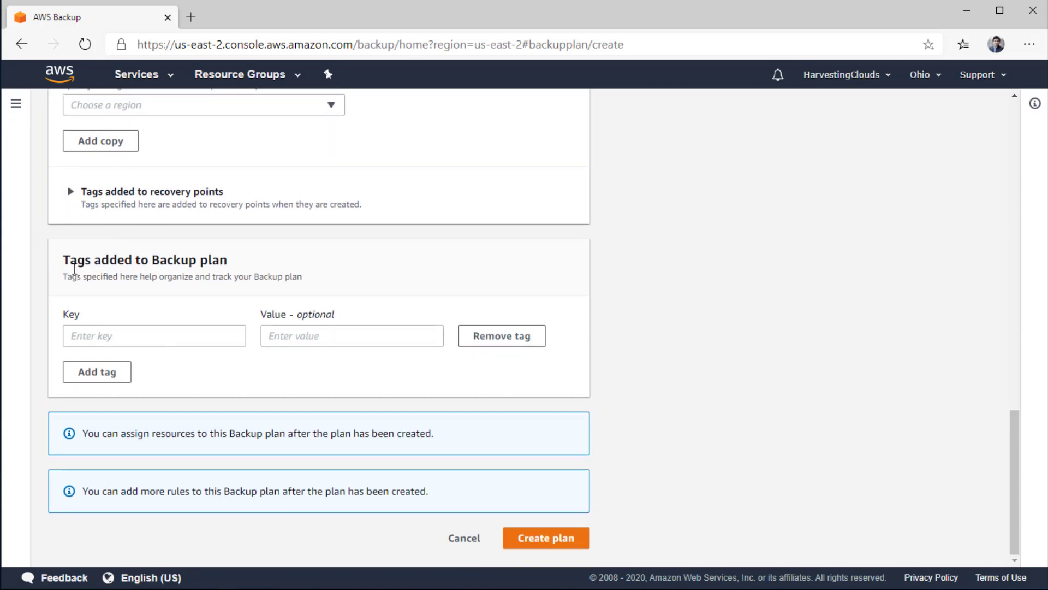
click(110, 337)
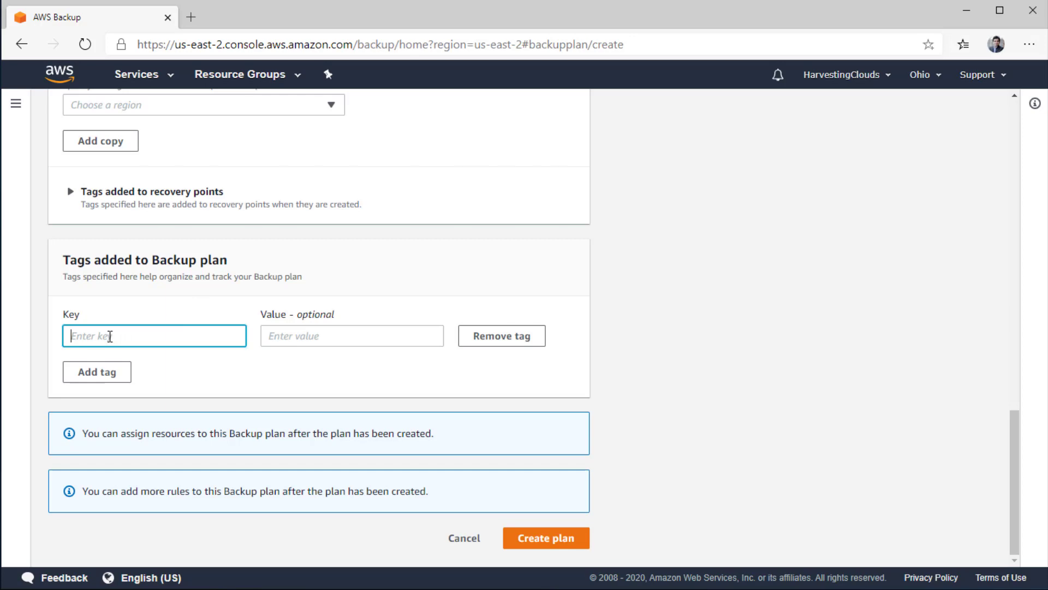
text(CostCenter)
key(Tab)
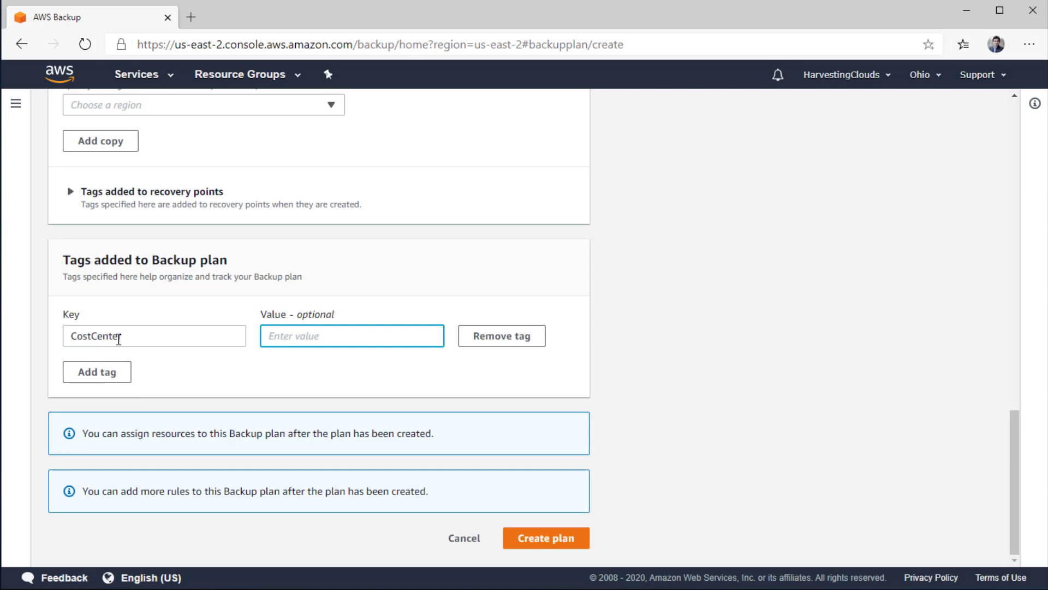
text(CC0135)
Add a second plan tag with the key Department and the value Accounts, and create the backup plan
click(76, 372)
click(116, 367)
text(D)
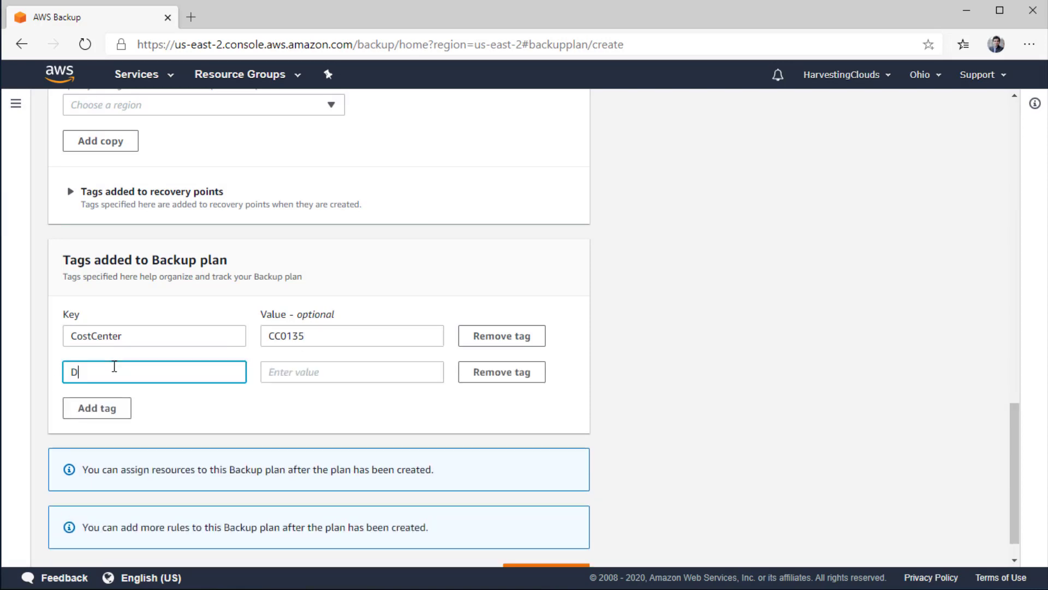
text(epartment)
key(Tab)
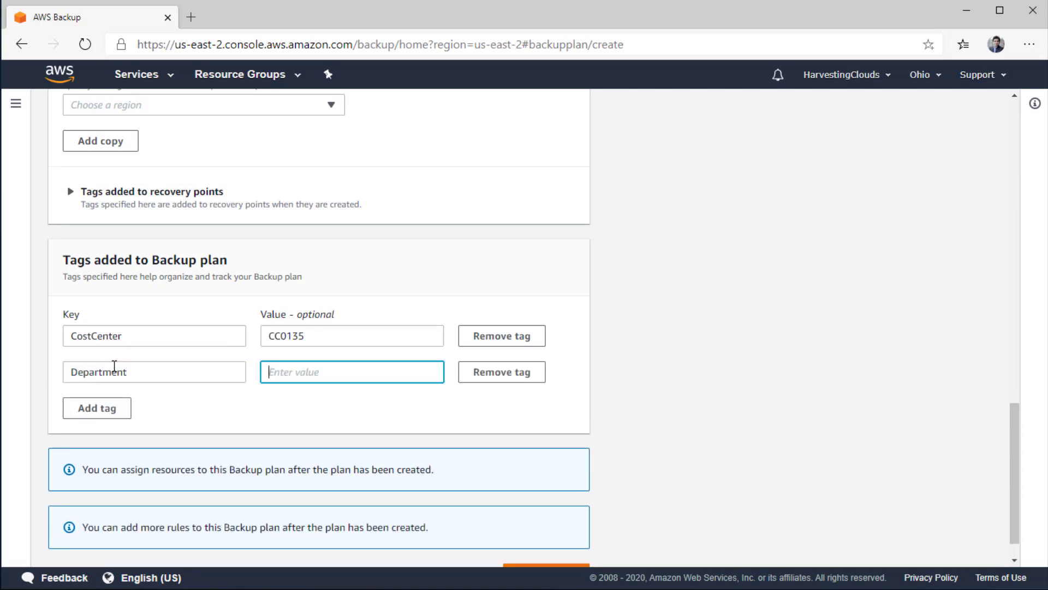
text(Accounts)
click(598, 404)
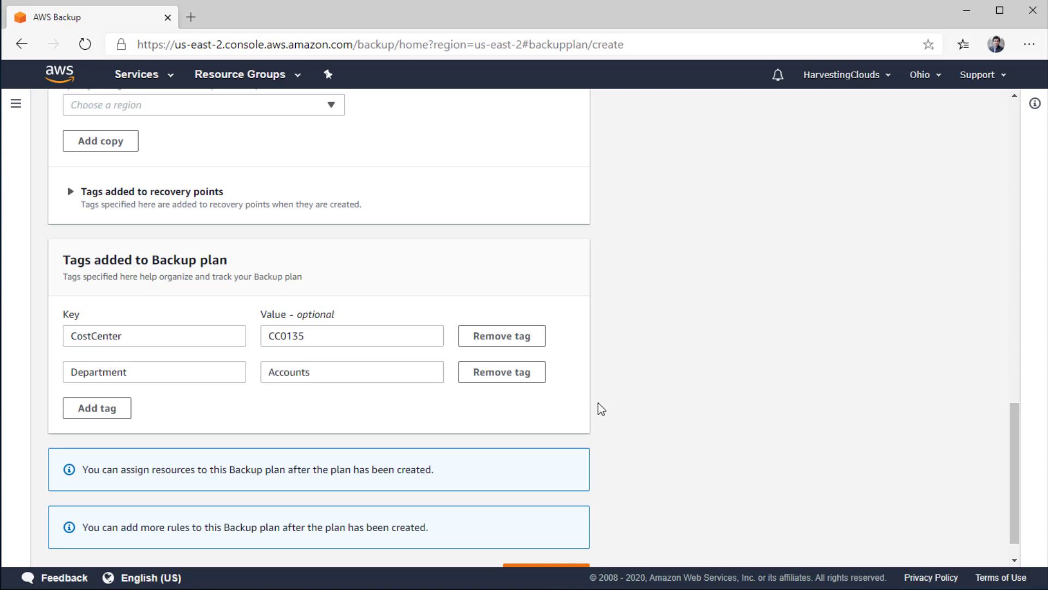
scroll(600, 406, down, 1)
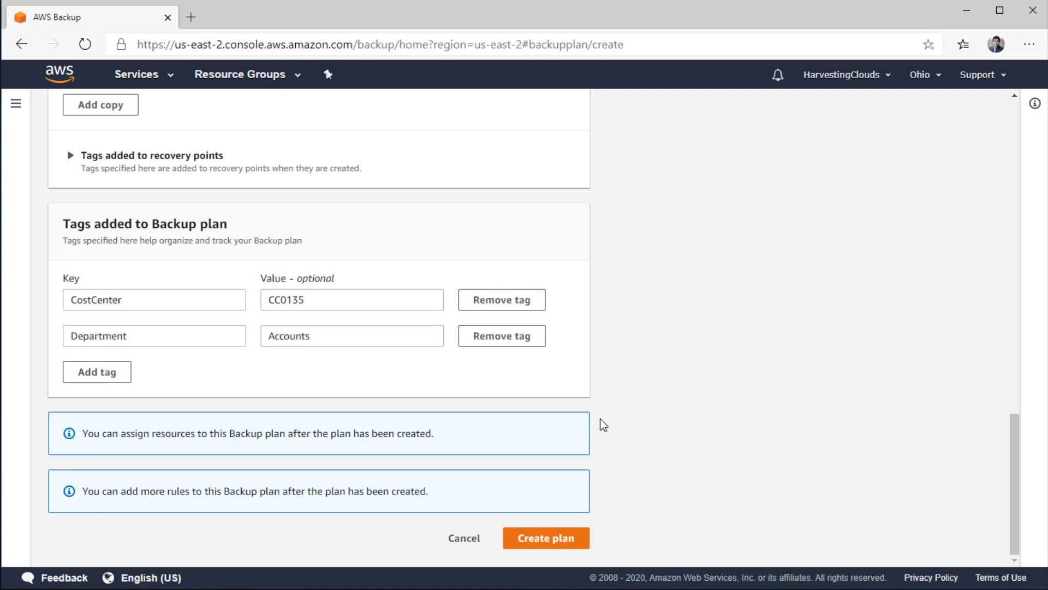
click(540, 541)
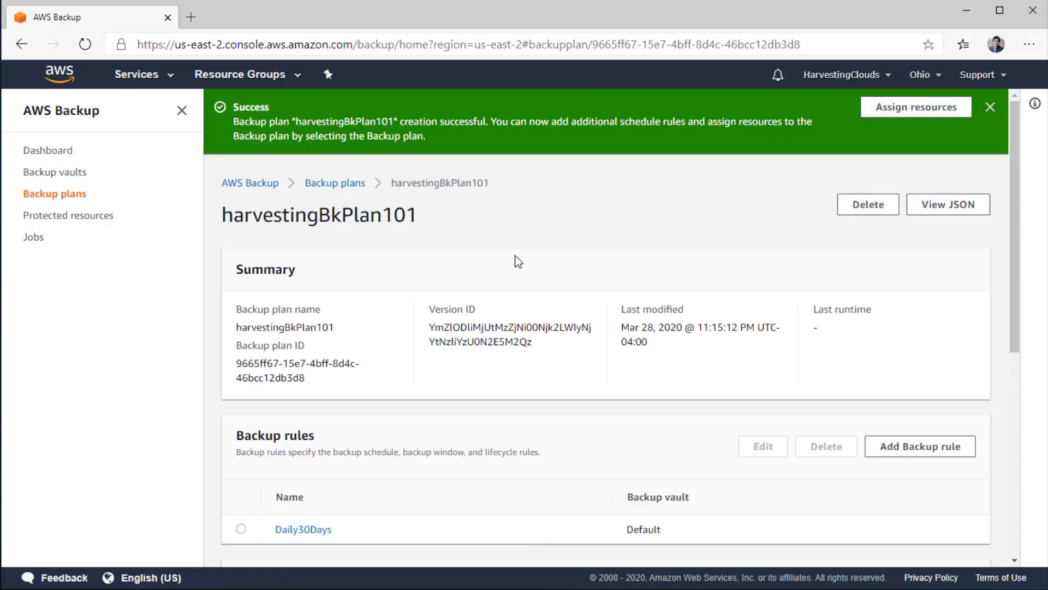
Start a resource assignment for the new backup plan and name it firstInstanceBackup01
scroll(561, 397, down, 5)
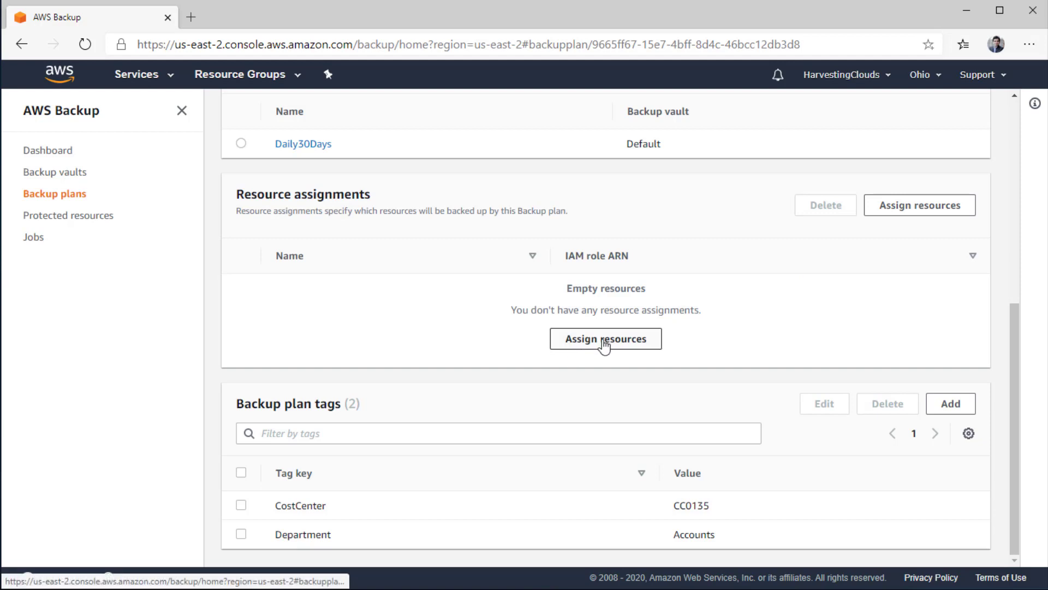
click(884, 206)
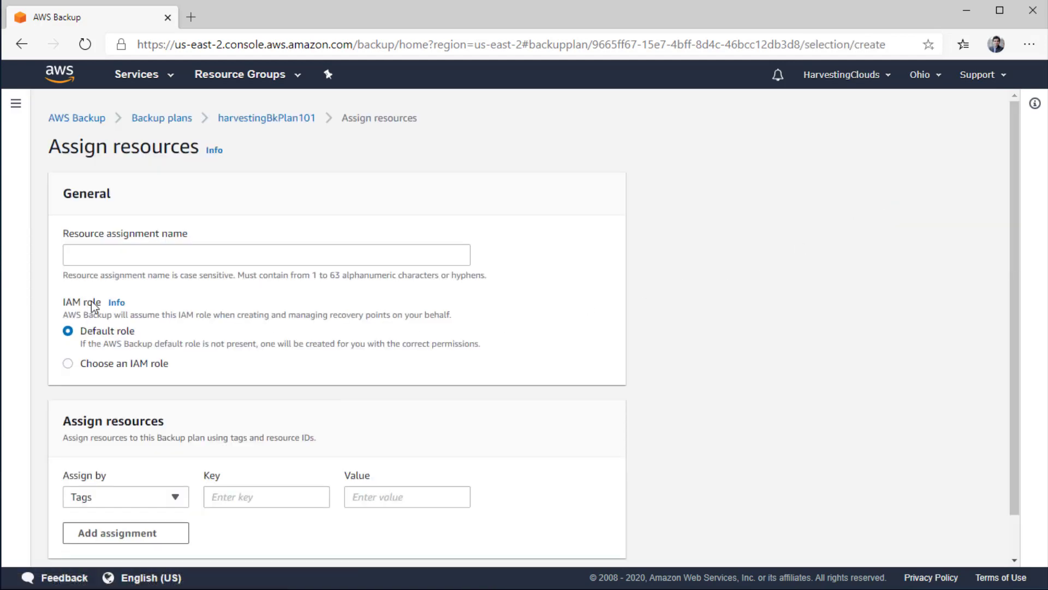
click(174, 259)
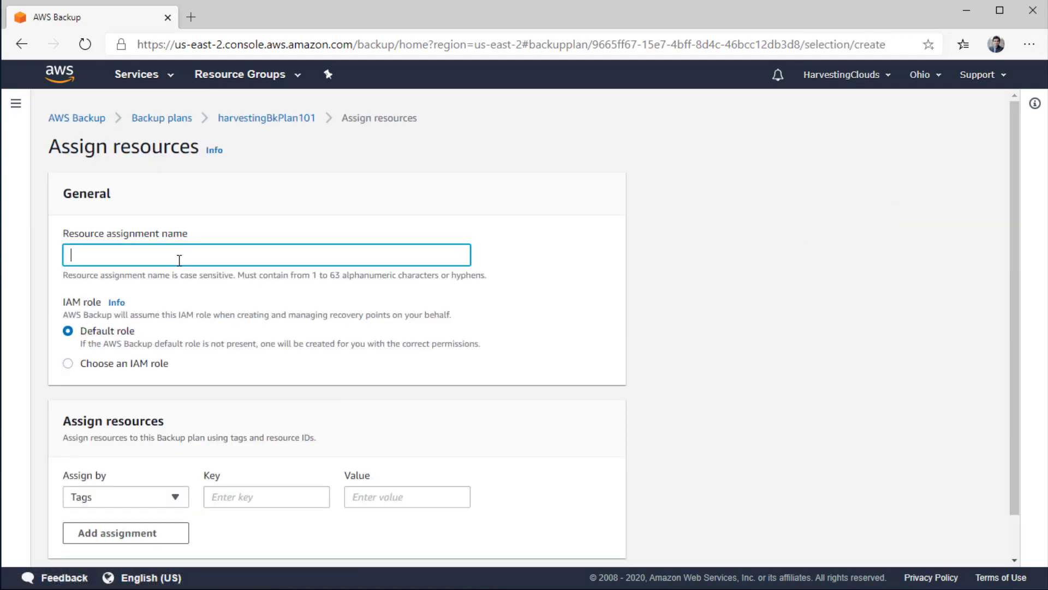
text(firstInstanceBackup01)
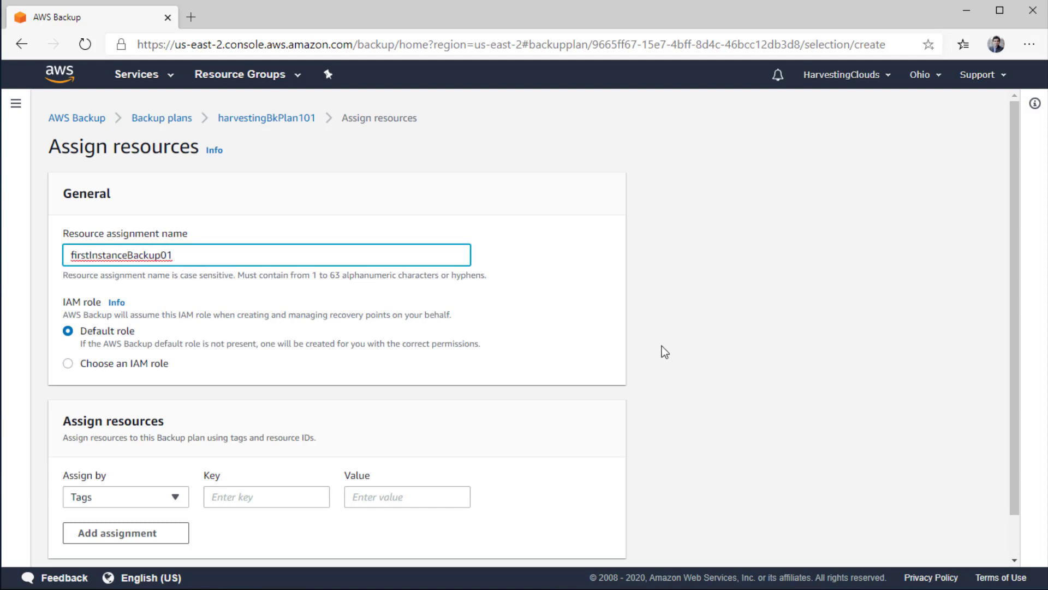
Set the firstInstanceBackup01 assignment to select resources by Resource ID instead of by tags
scroll(613, 397, down, 1)
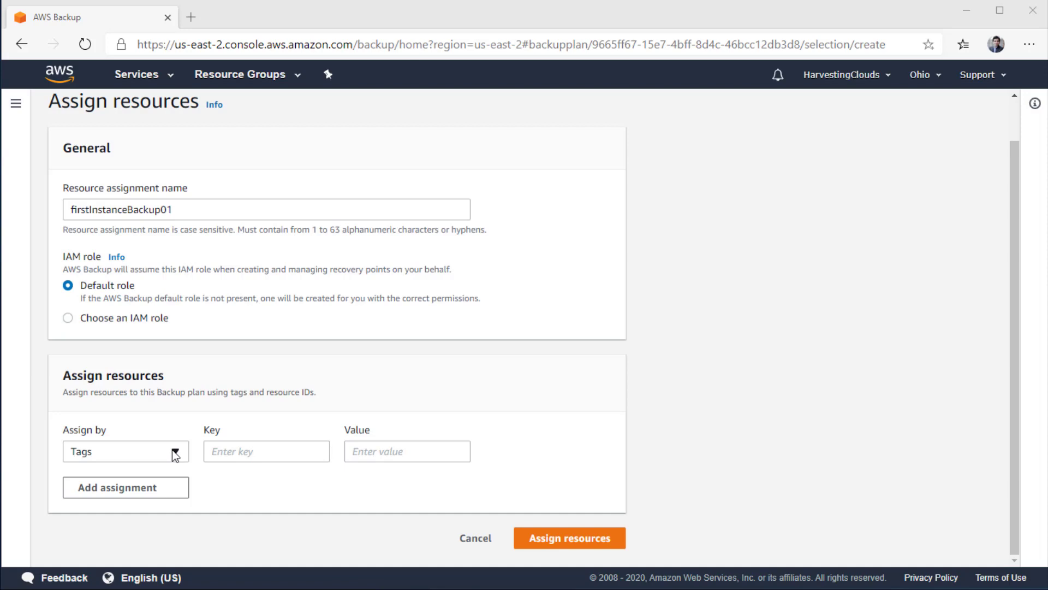
click(266, 452)
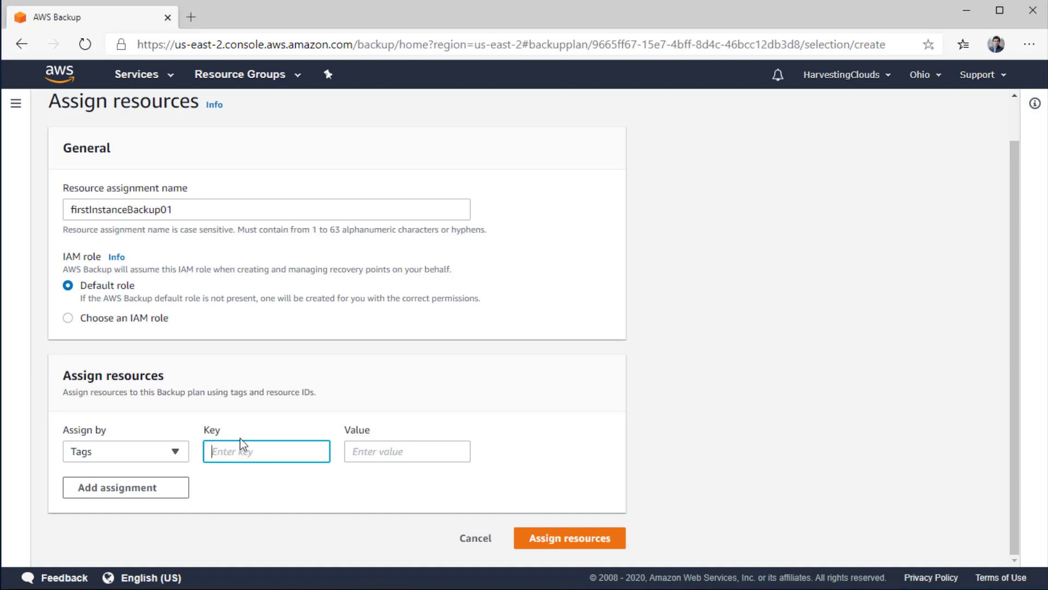
click(366, 442)
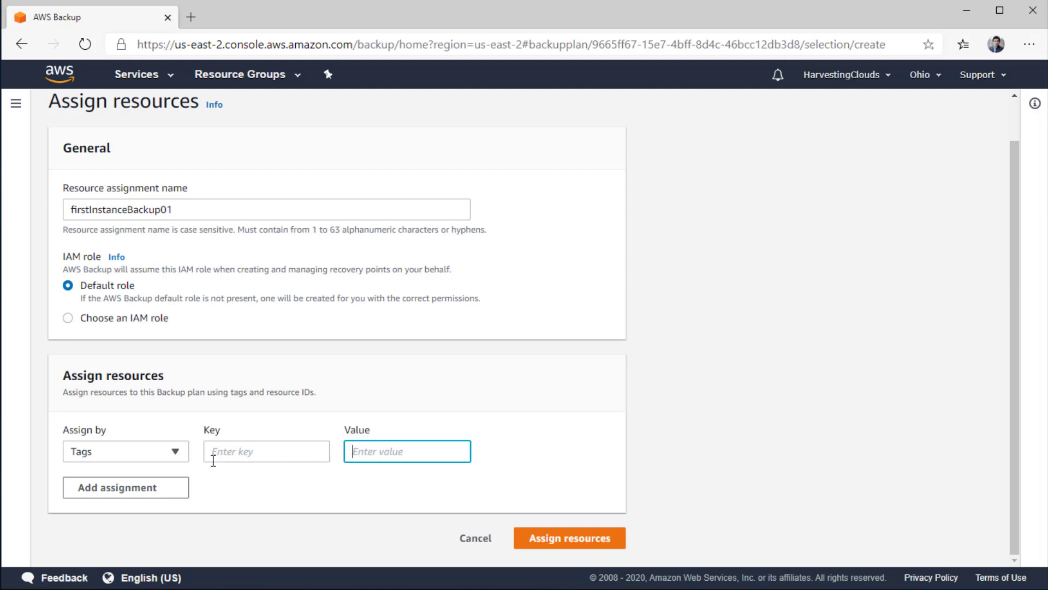
click(177, 451)
click(151, 493)
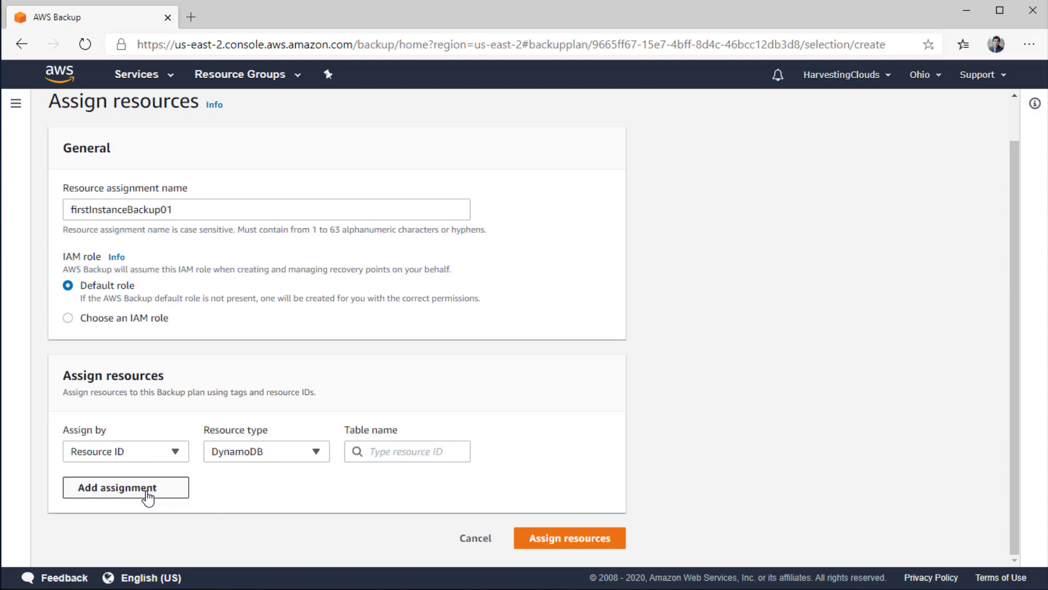
Set the resource type to EC2 and assign the AccountVM101 instance to the backup plan
click(303, 452)
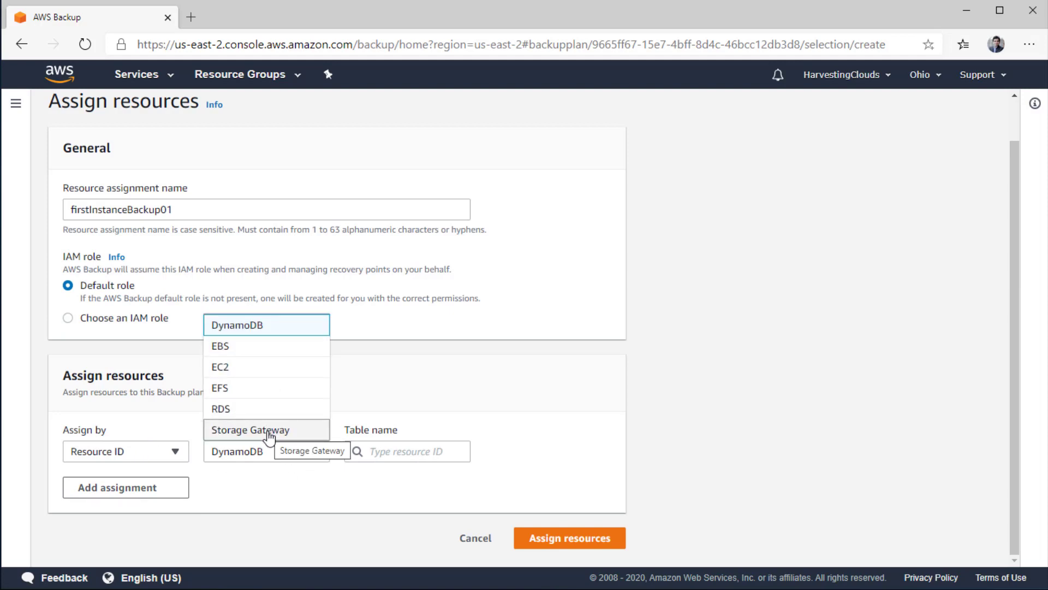
click(242, 371)
click(395, 452)
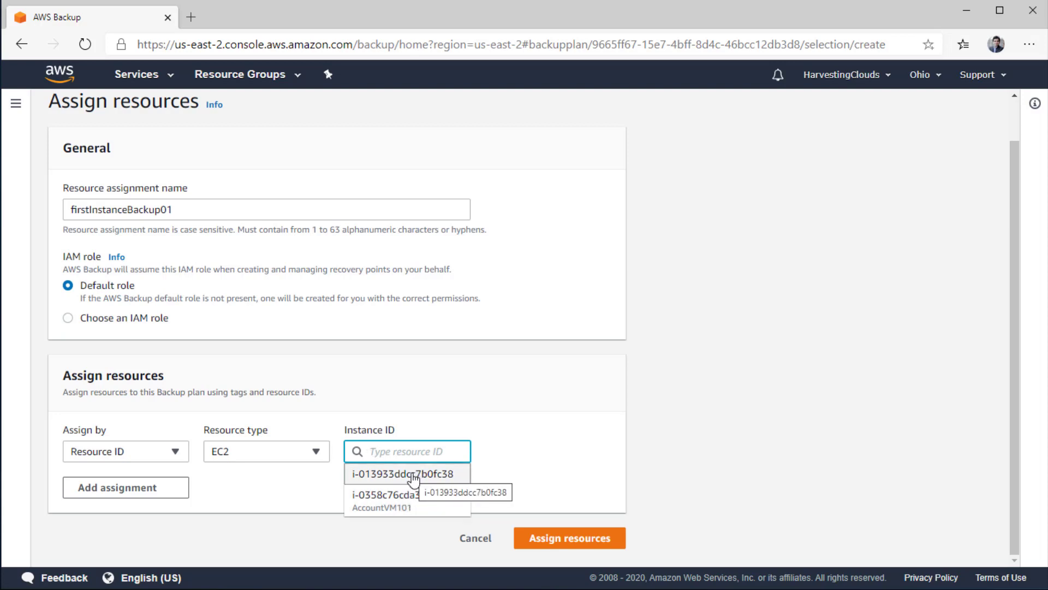
click(382, 497)
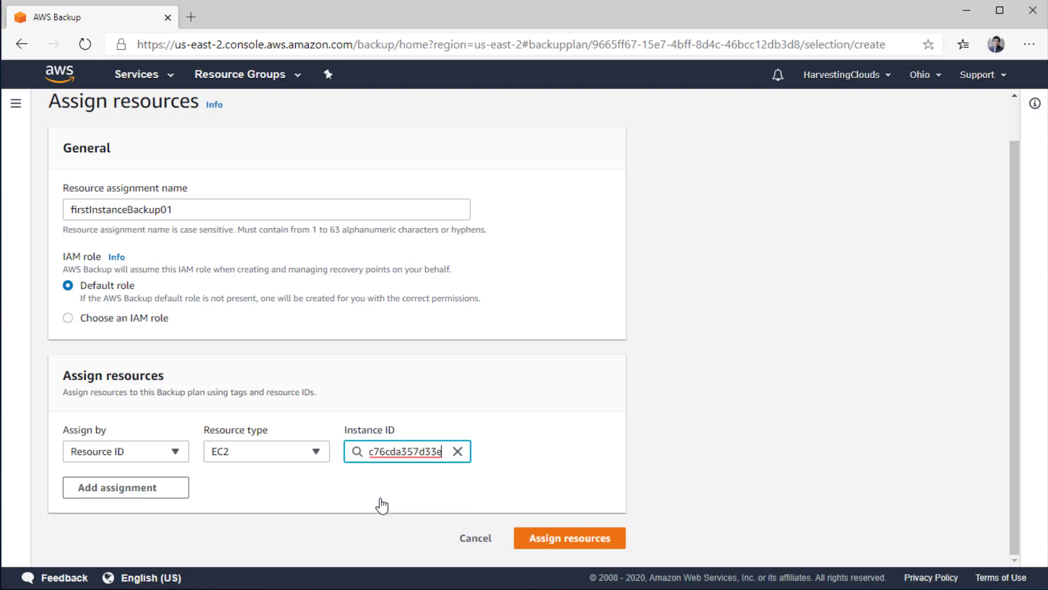
click(554, 537)
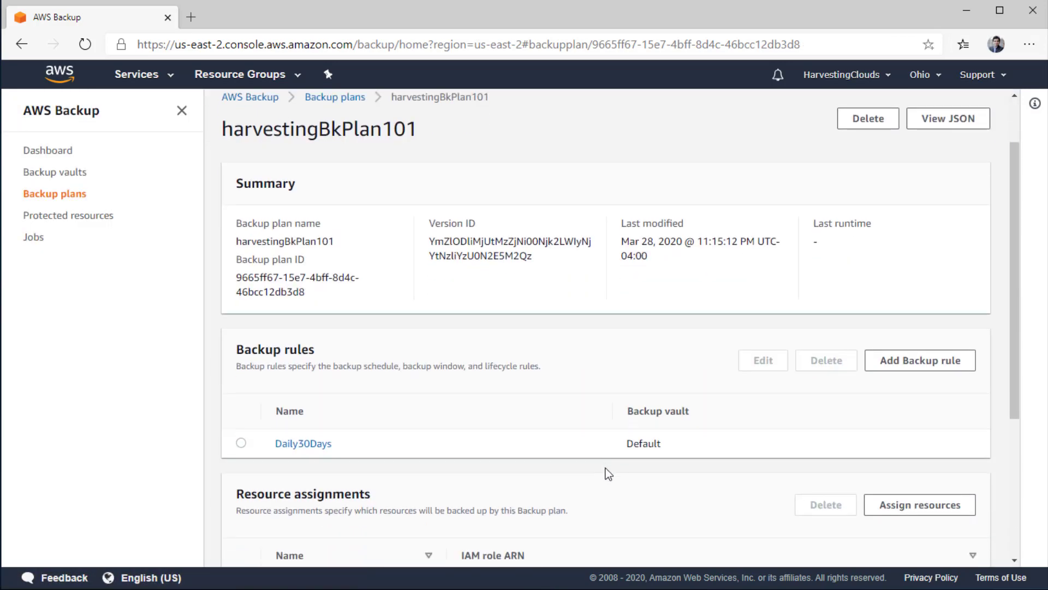
Go to the protected resources and start creating an on-demand backup
scroll(605, 468, down, 5)
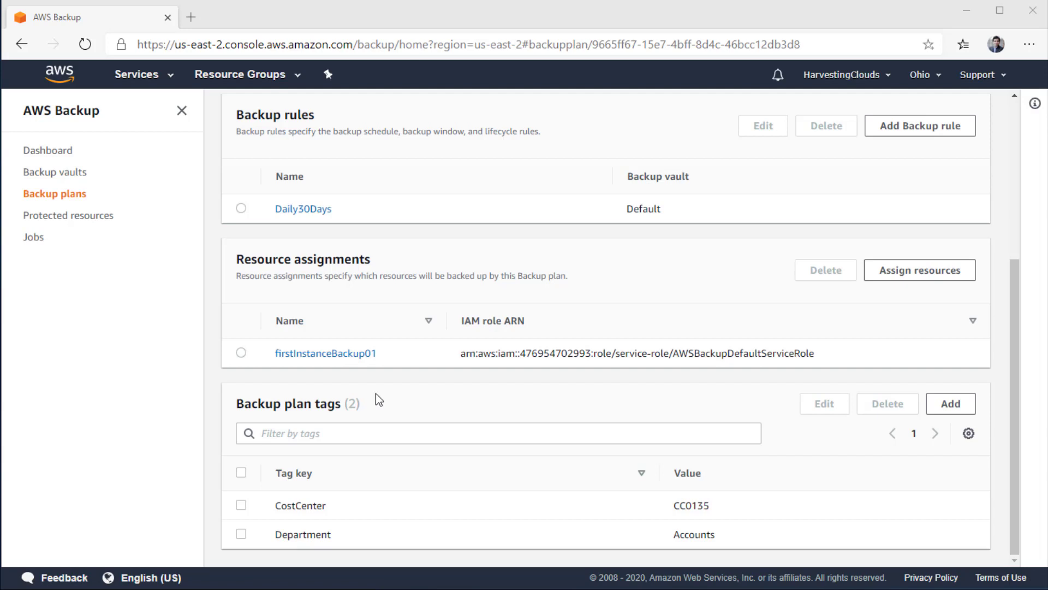
click(42, 218)
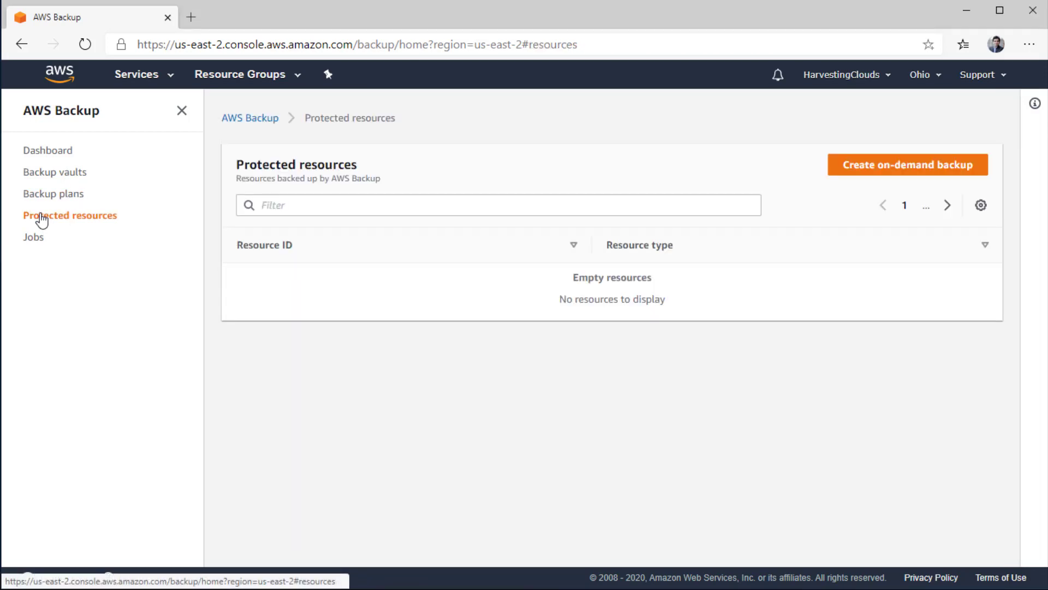
click(869, 166)
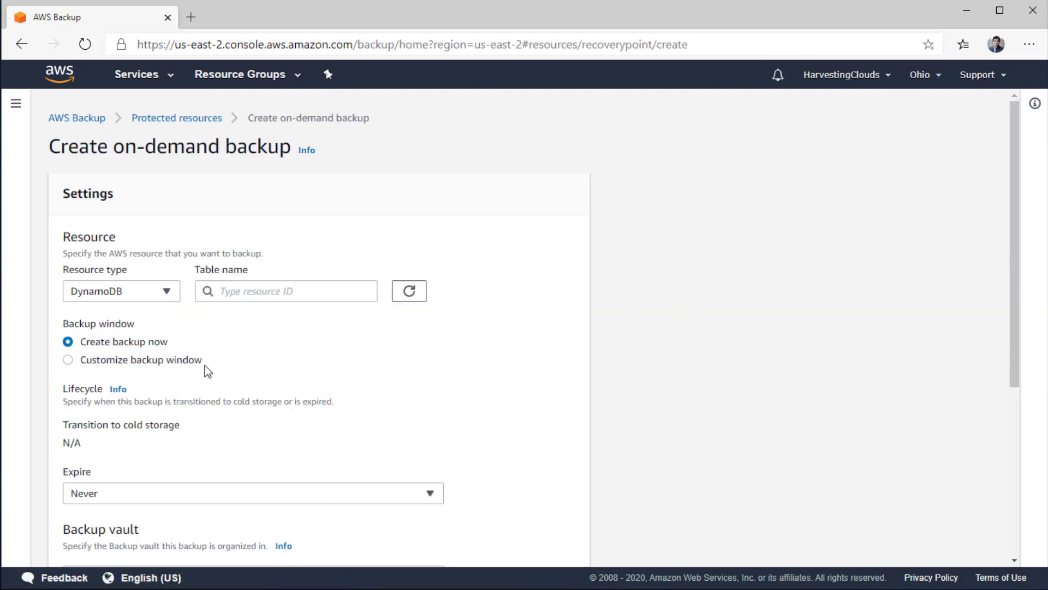
Set the on-demand backup's resource type to EC2 and select the AccountVM101 instance
click(166, 292)
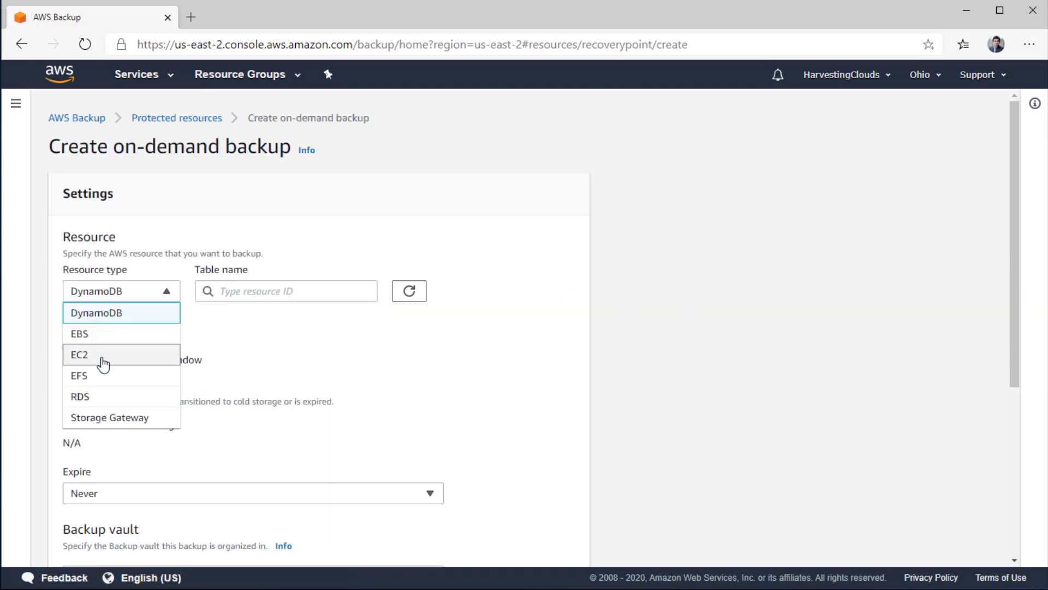
click(102, 355)
click(236, 290)
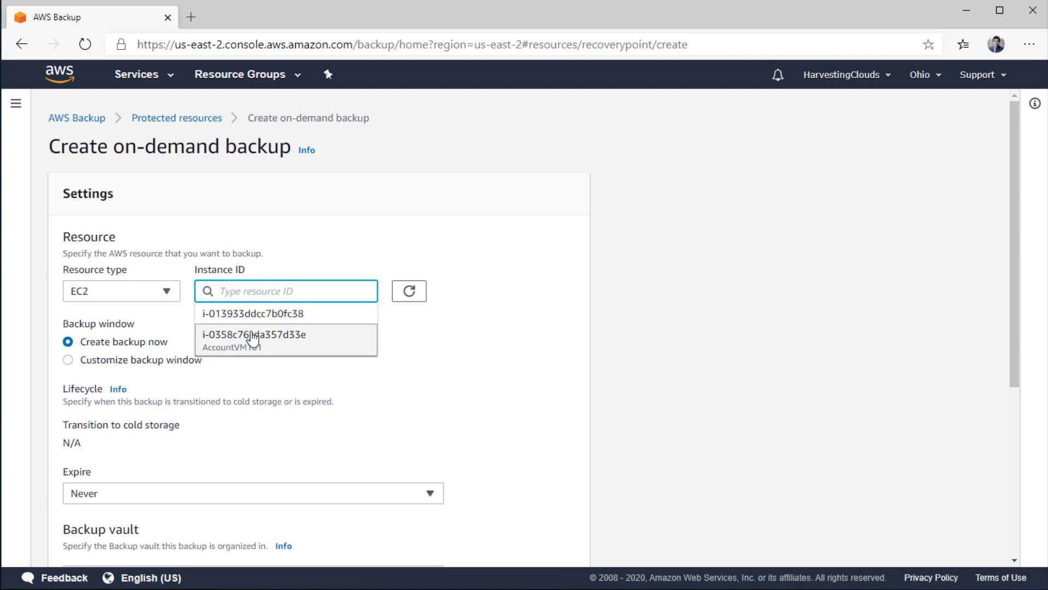
click(250, 338)
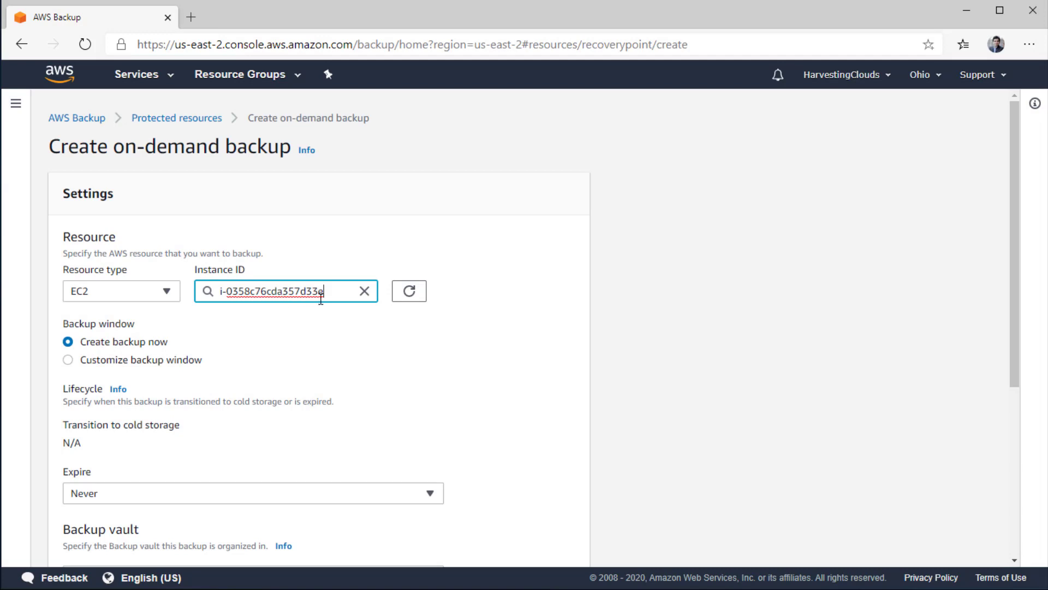
scroll(567, 404, down, 4)
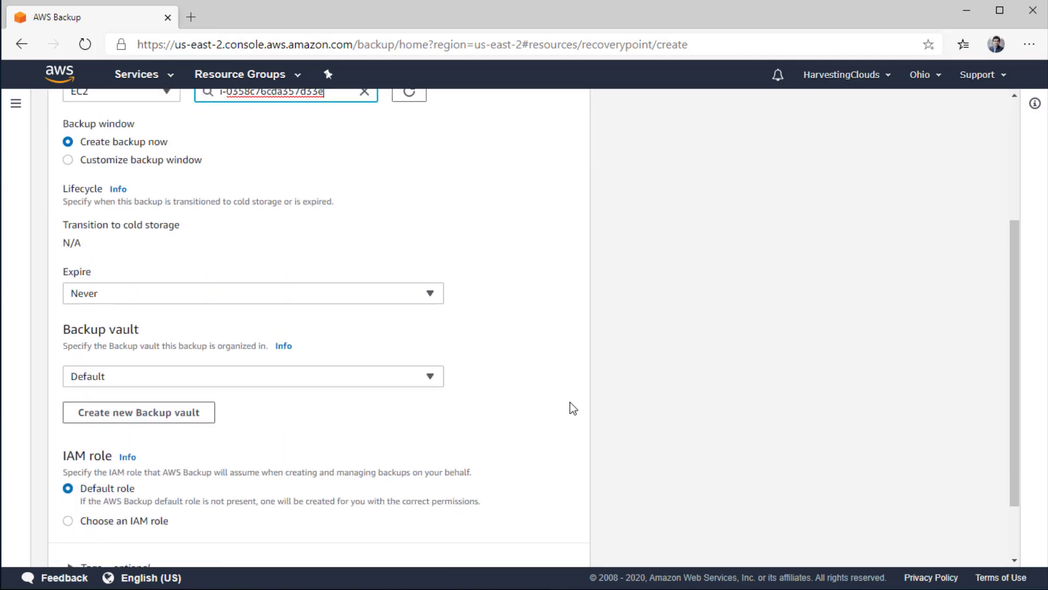
scroll(469, 341, up, 1)
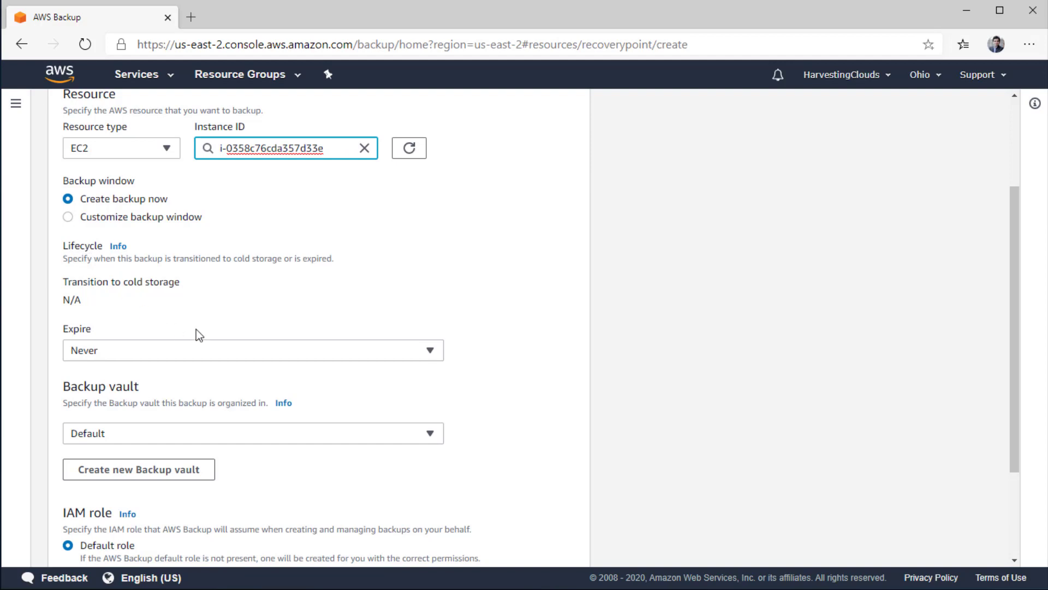
Create the on-demand backup, keeping the Default backup vault and the default IAM role
scroll(558, 418, down, 2)
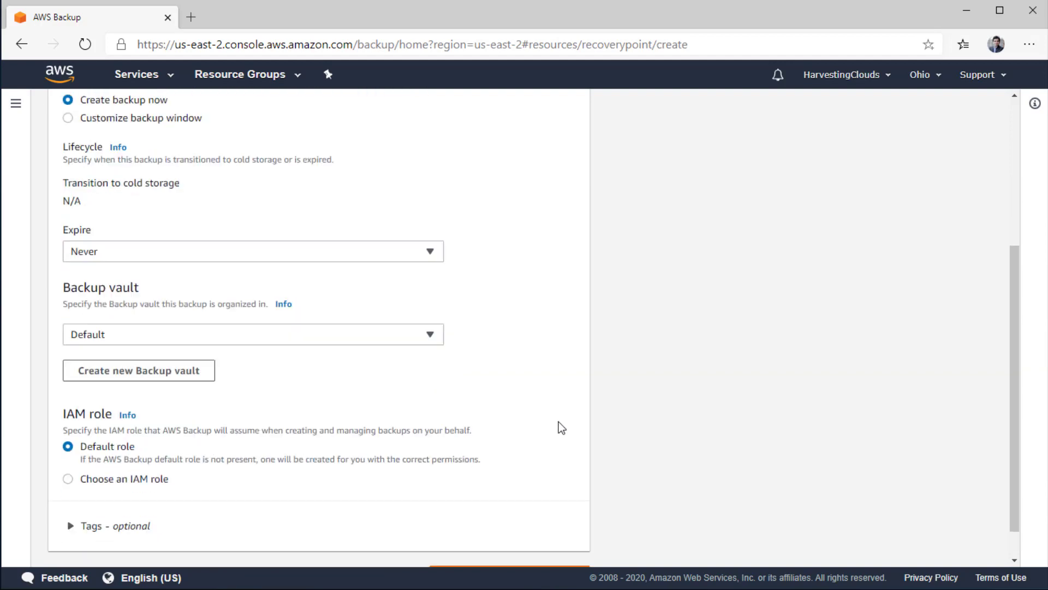
click(411, 296)
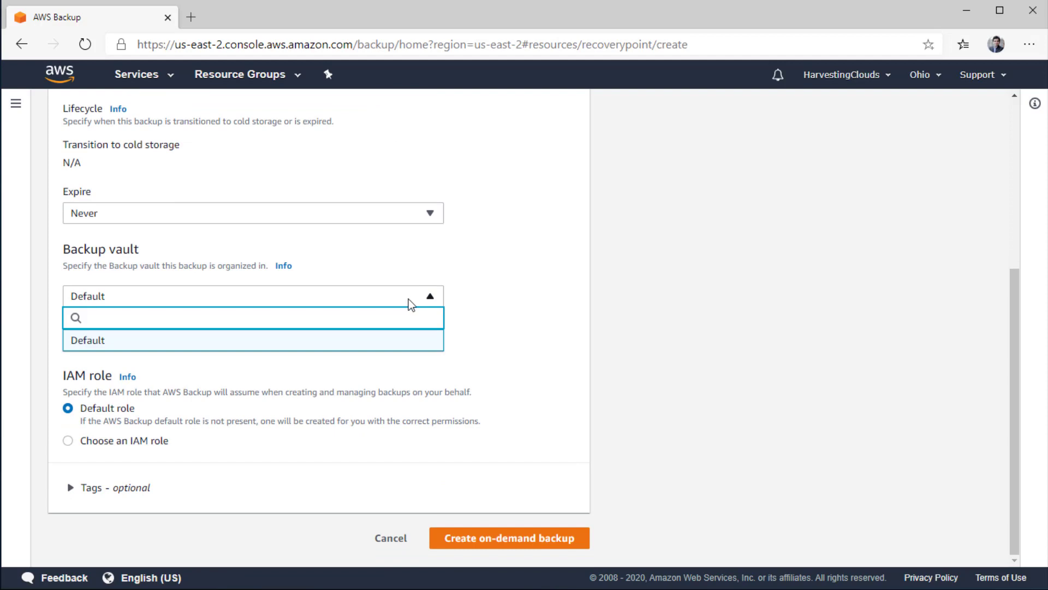
click(516, 346)
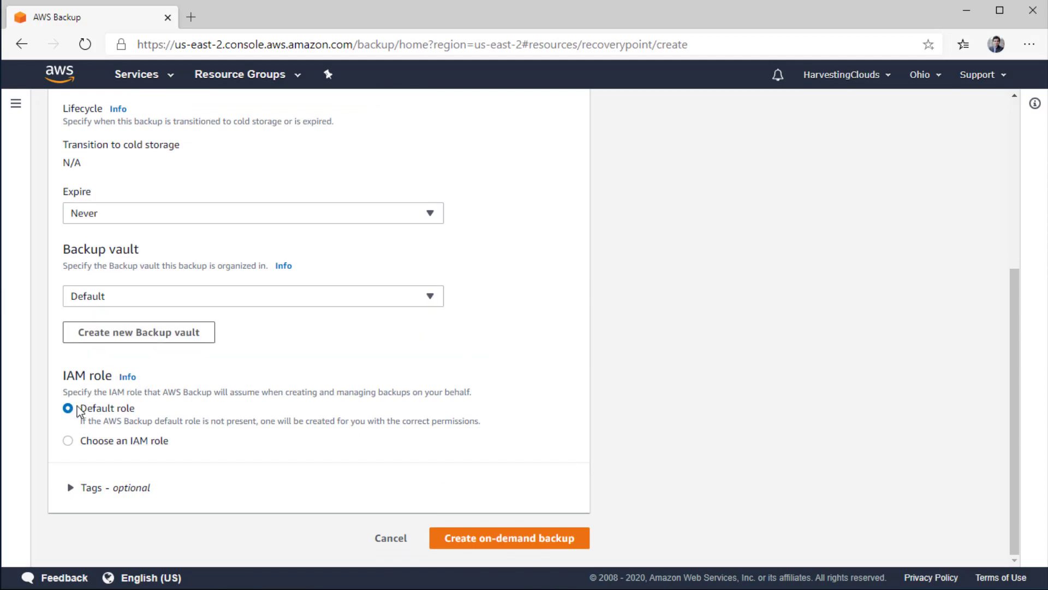
click(475, 539)
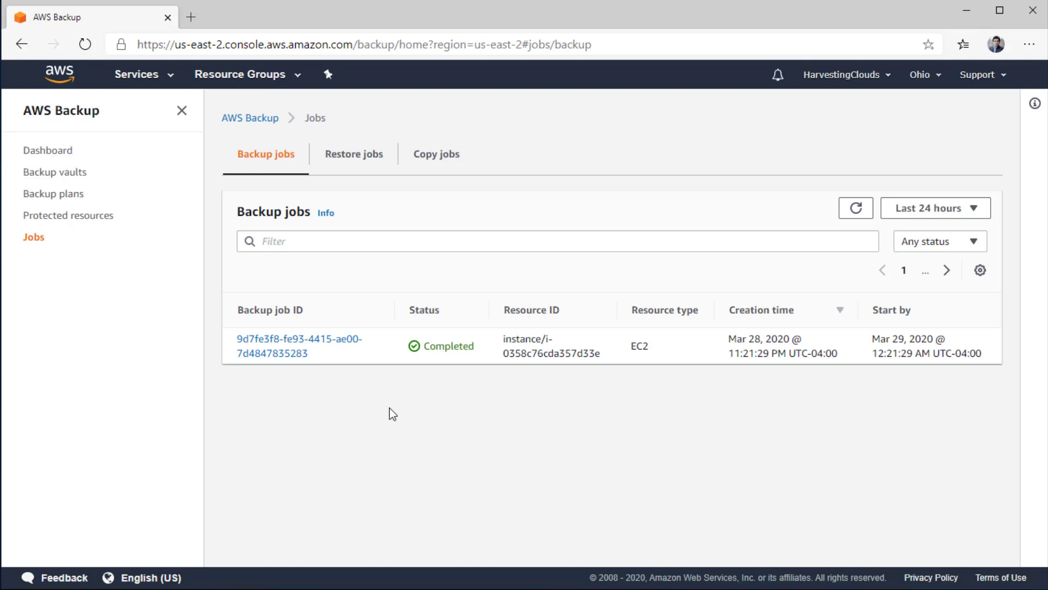
Open the protected EC2 instance's details, check its backup's creation time, and select the recovery point
click(101, 218)
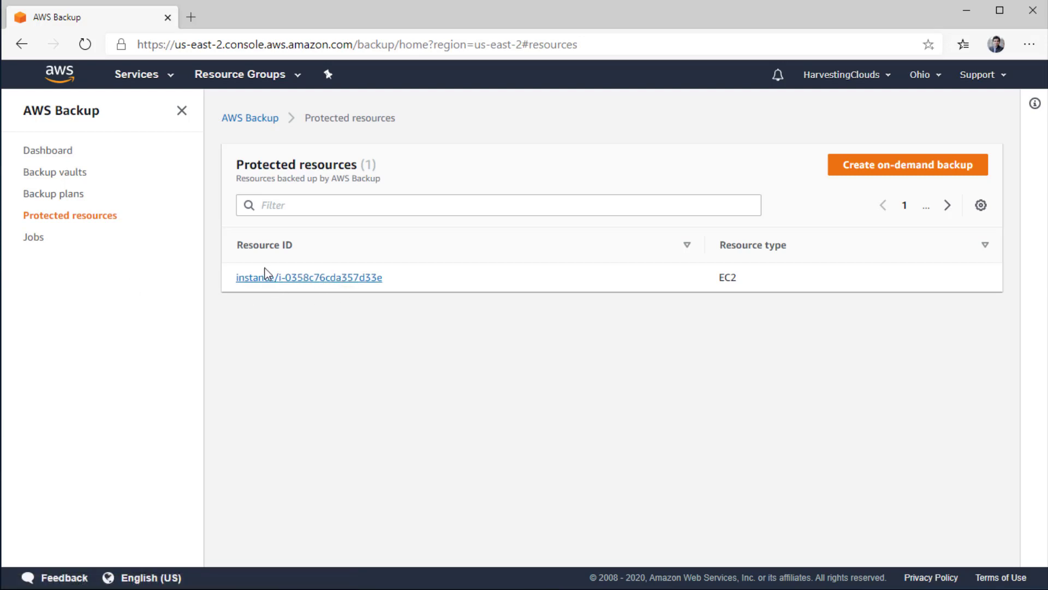
click(301, 279)
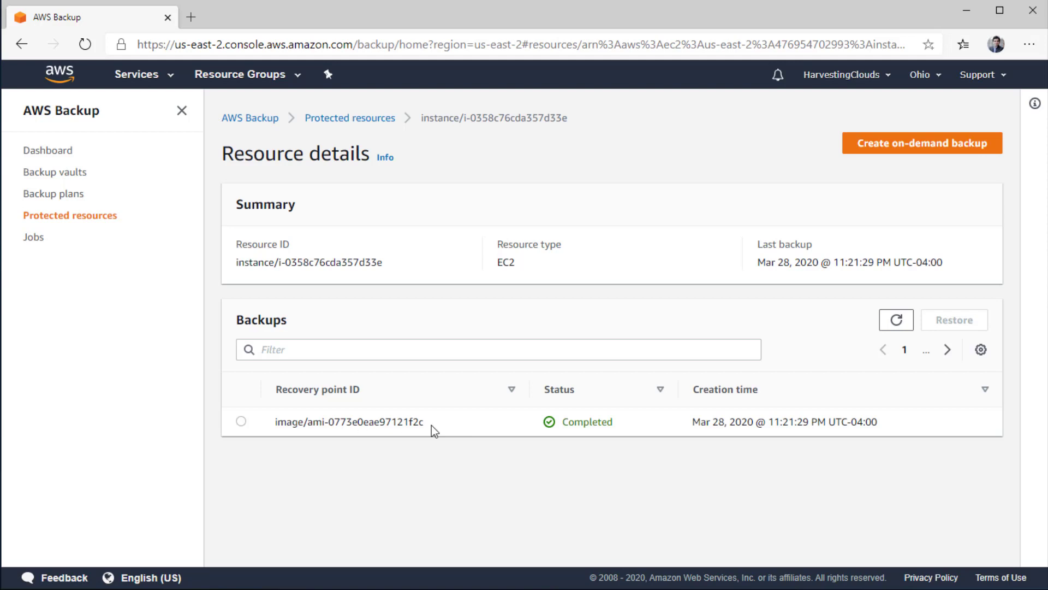
drag(695, 424, 906, 426)
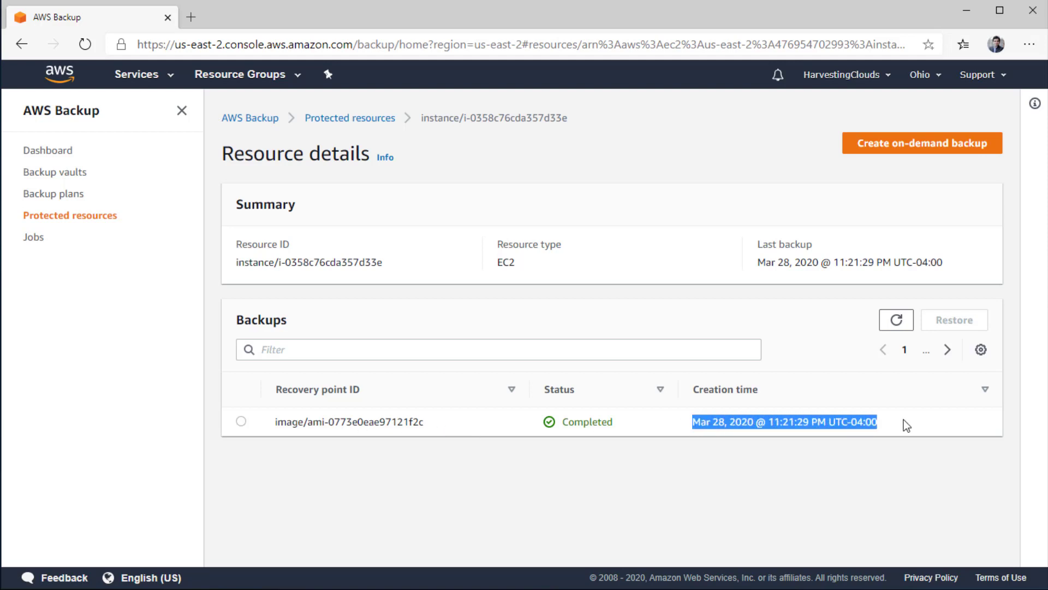
click(830, 471)
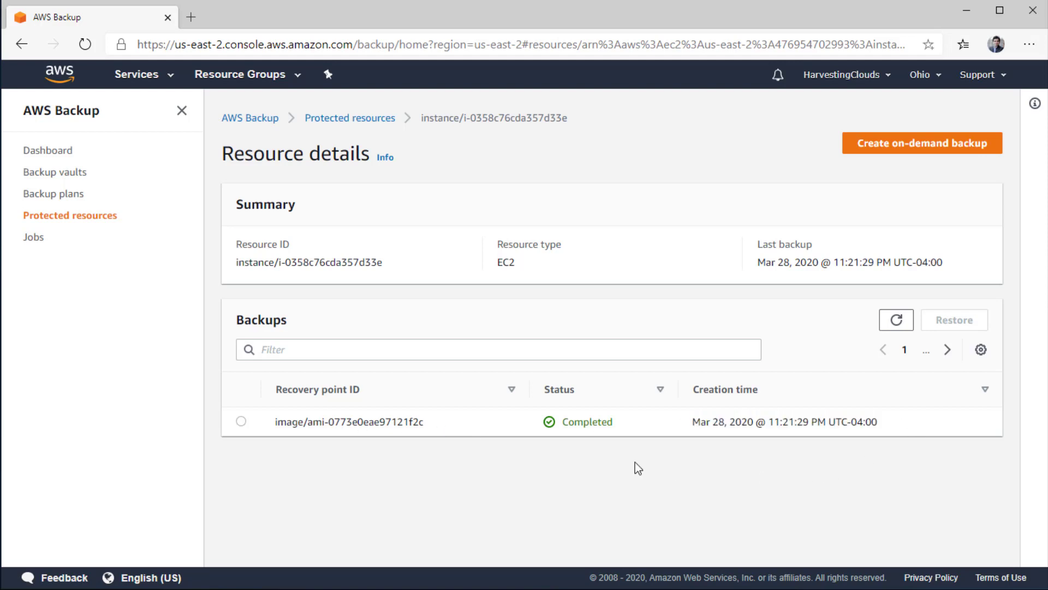
click(241, 422)
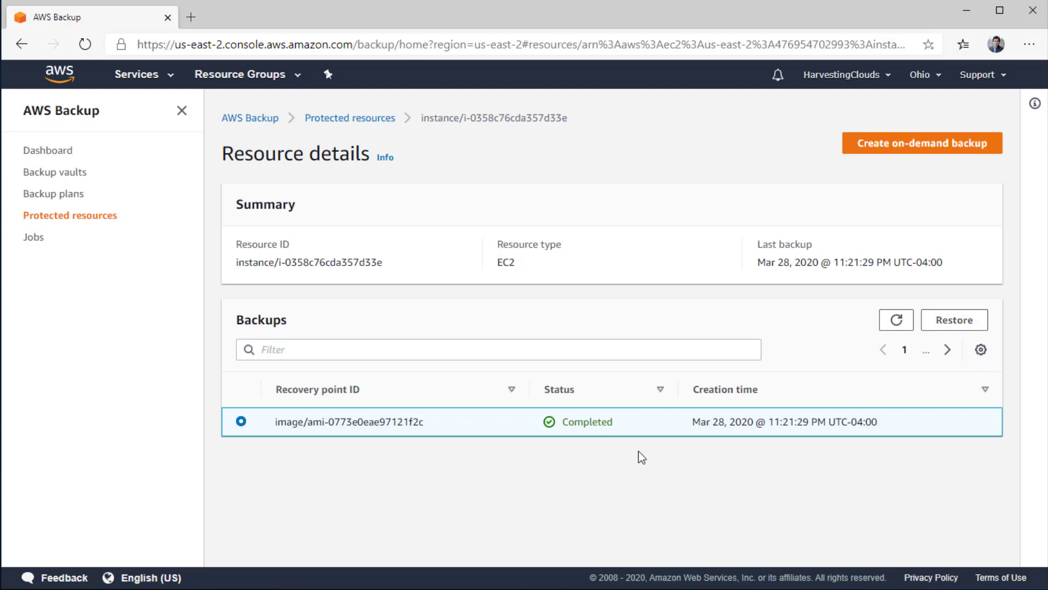
click(981, 351)
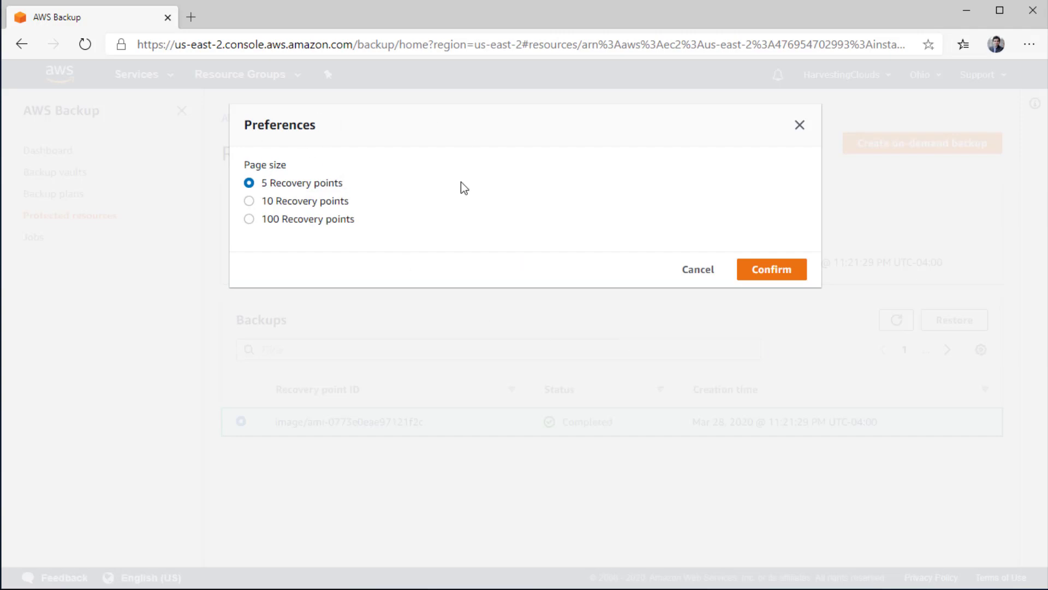
click(250, 203)
click(698, 270)
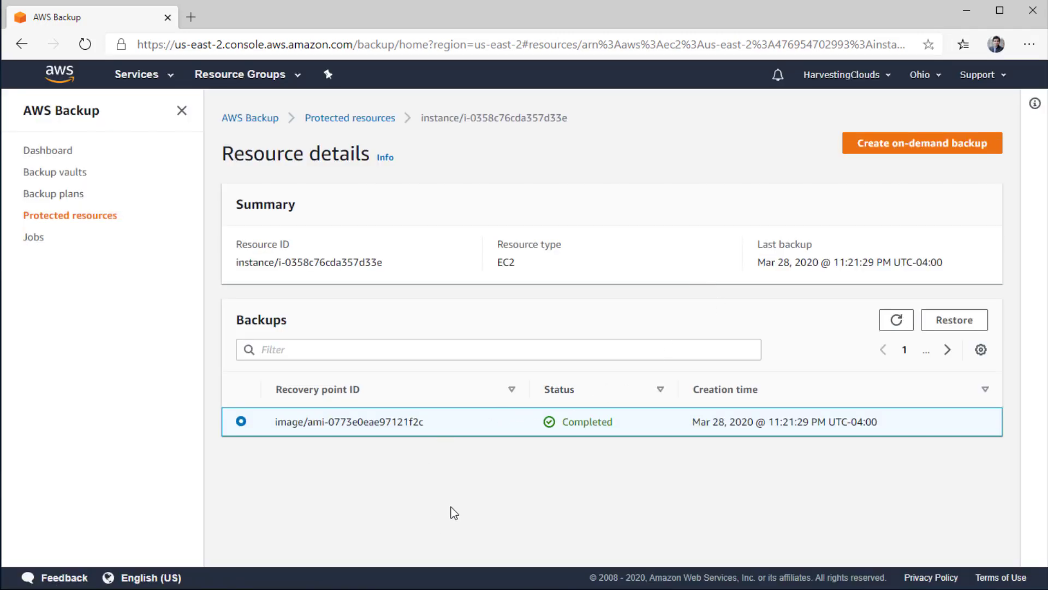
click(371, 355)
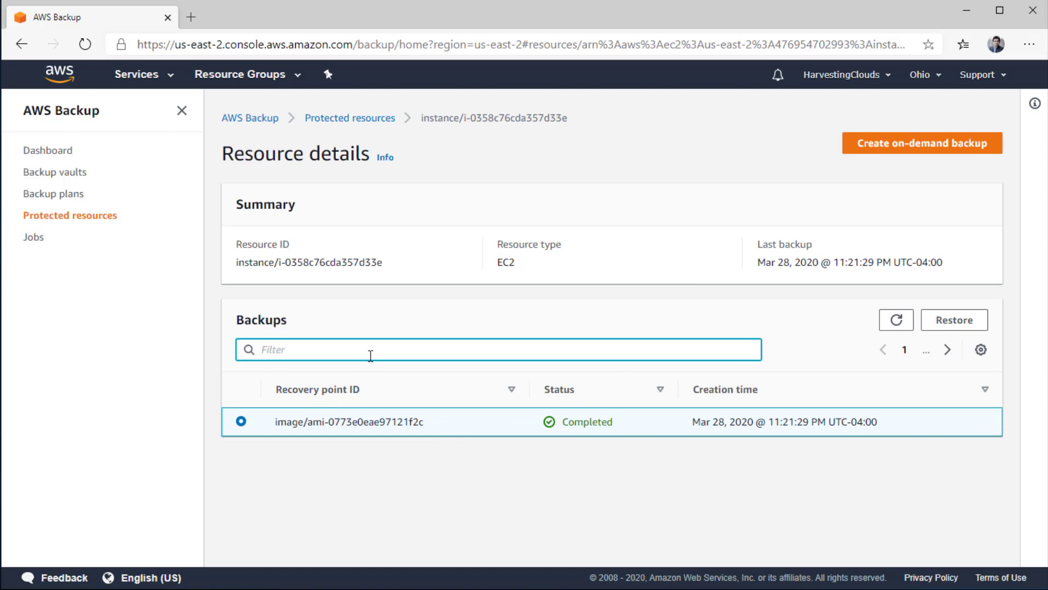
click(424, 507)
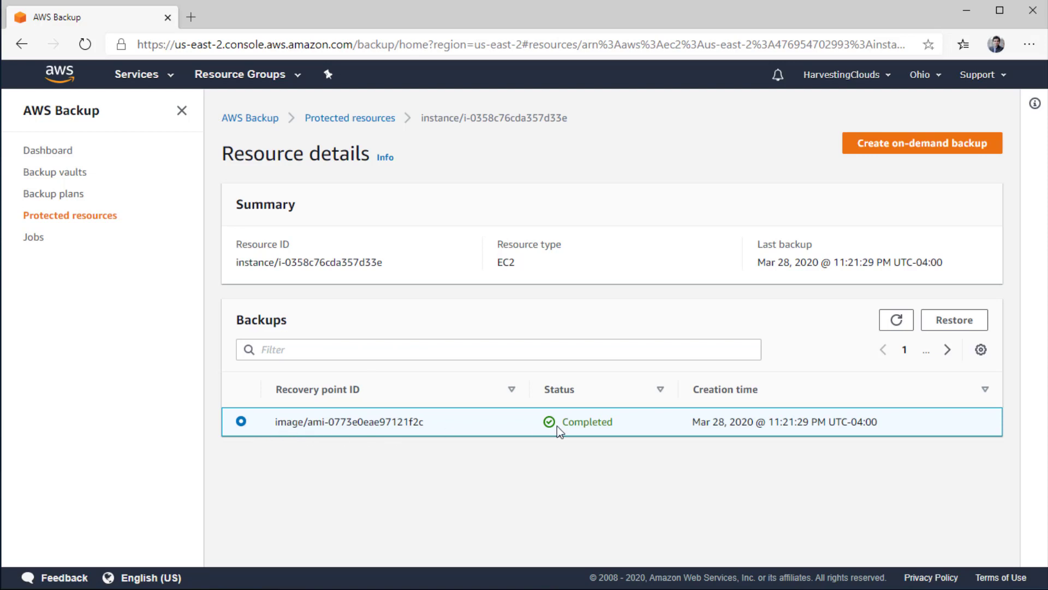
Start restoring the selected recovery point, keeping the t2.micro instance type and setting the VPC to vpc-test101
click(953, 322)
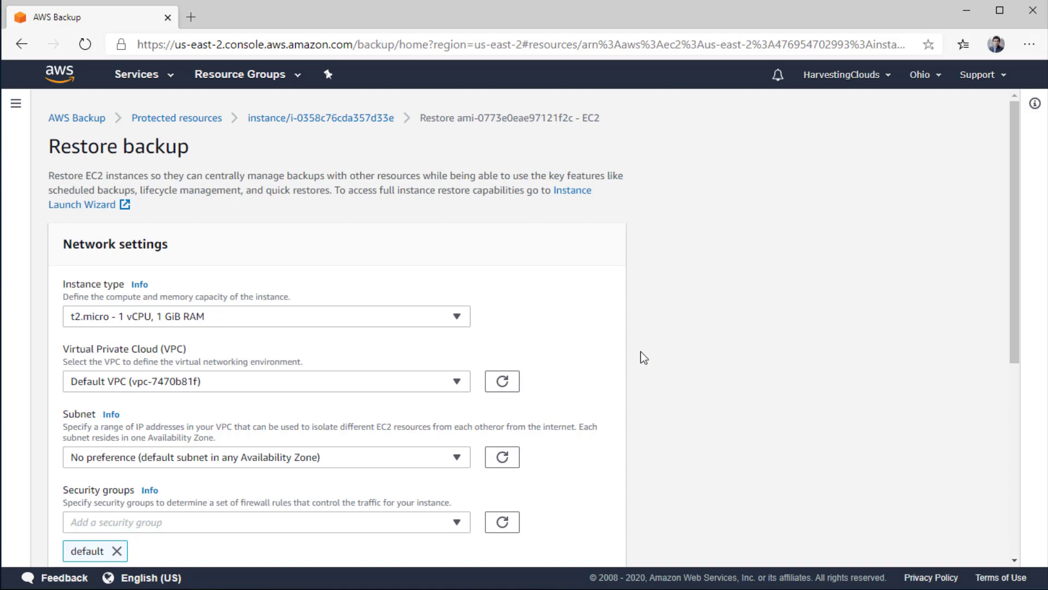
click(464, 319)
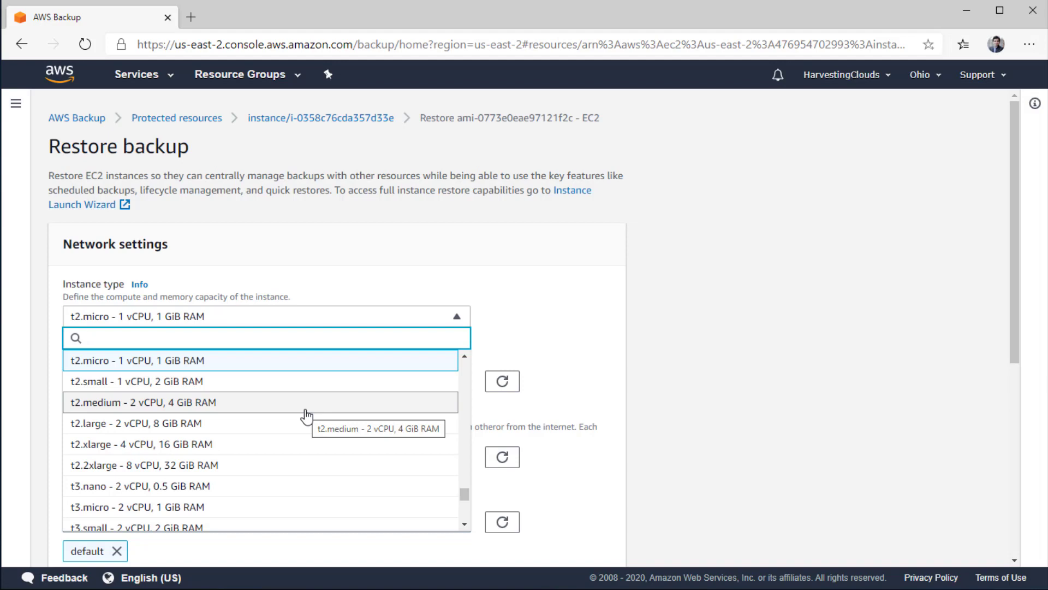
click(613, 336)
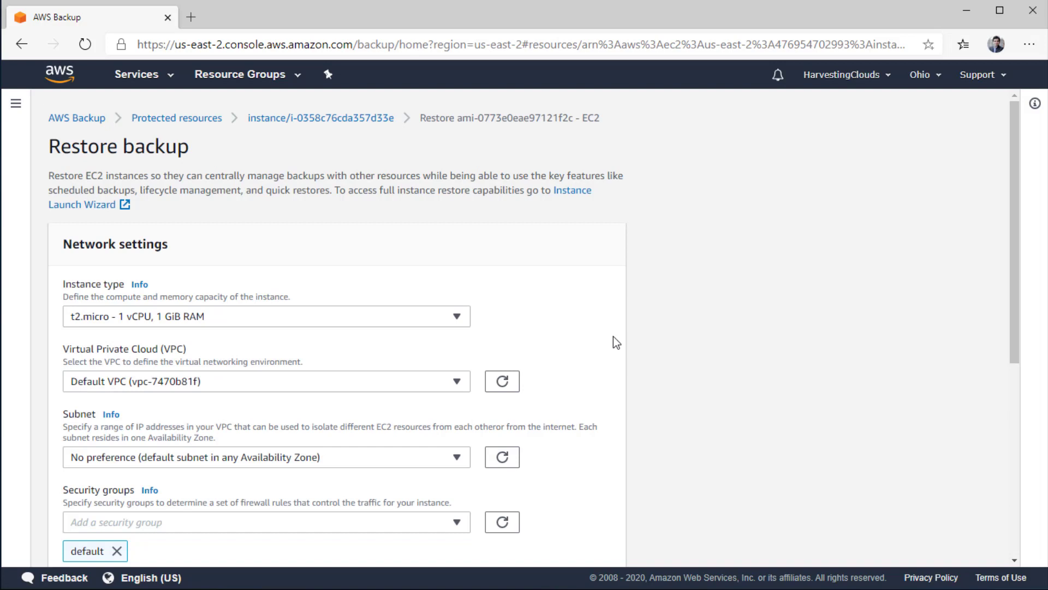
click(460, 375)
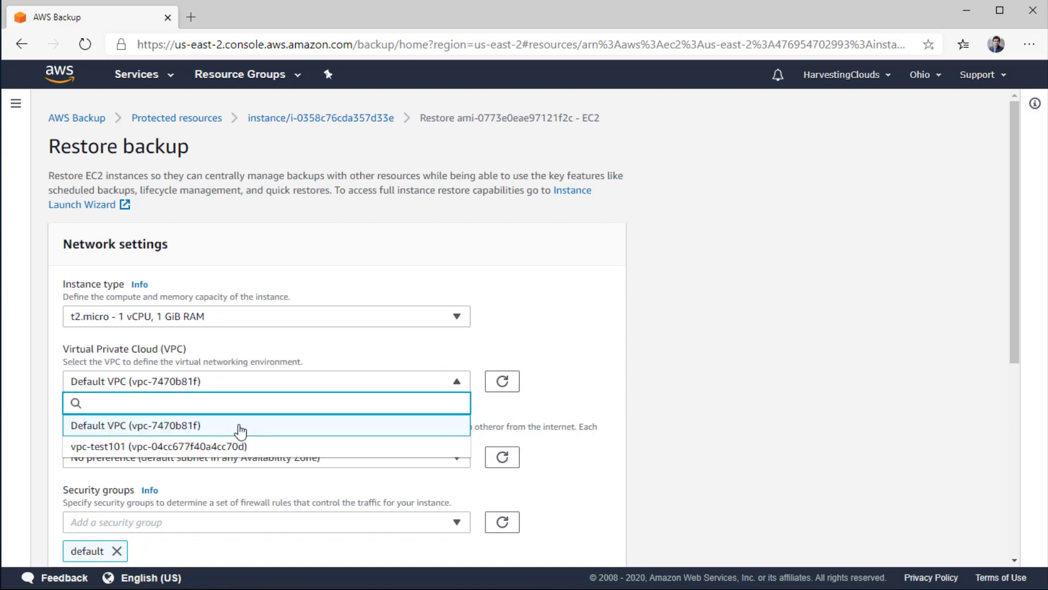
click(236, 445)
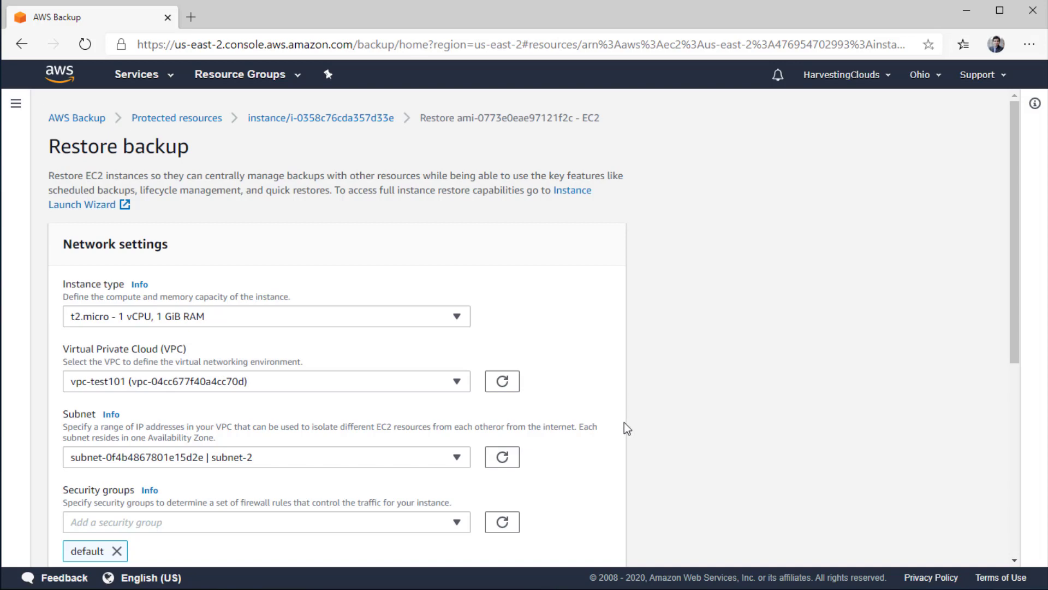
Set the restore's subnet to subnet-public-test101 and look through the security group options, keeping the default group
scroll(625, 425, down, 3)
scroll(638, 437, down, 2)
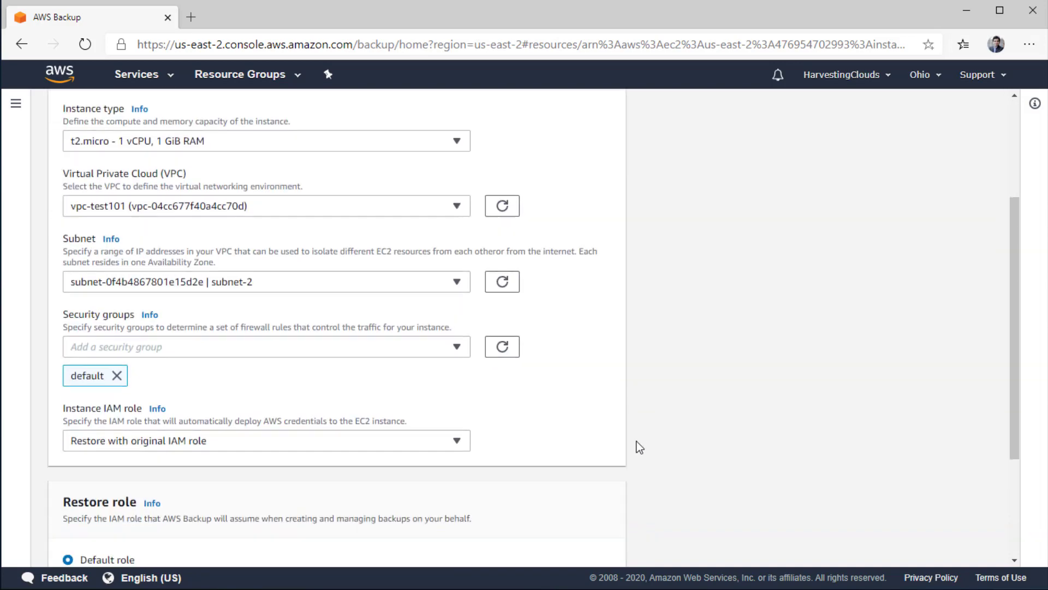
click(447, 244)
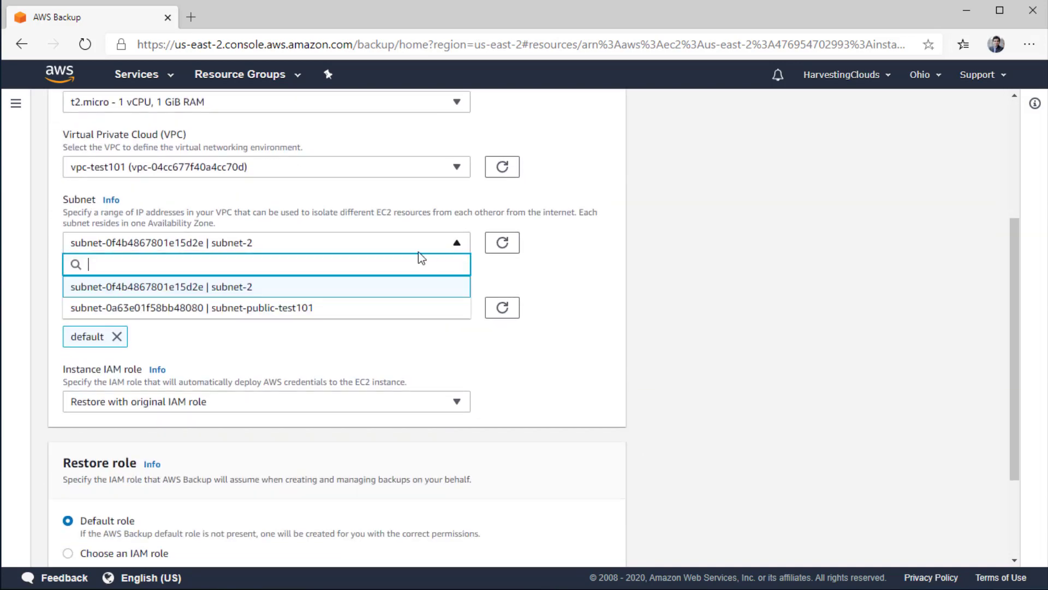
click(314, 309)
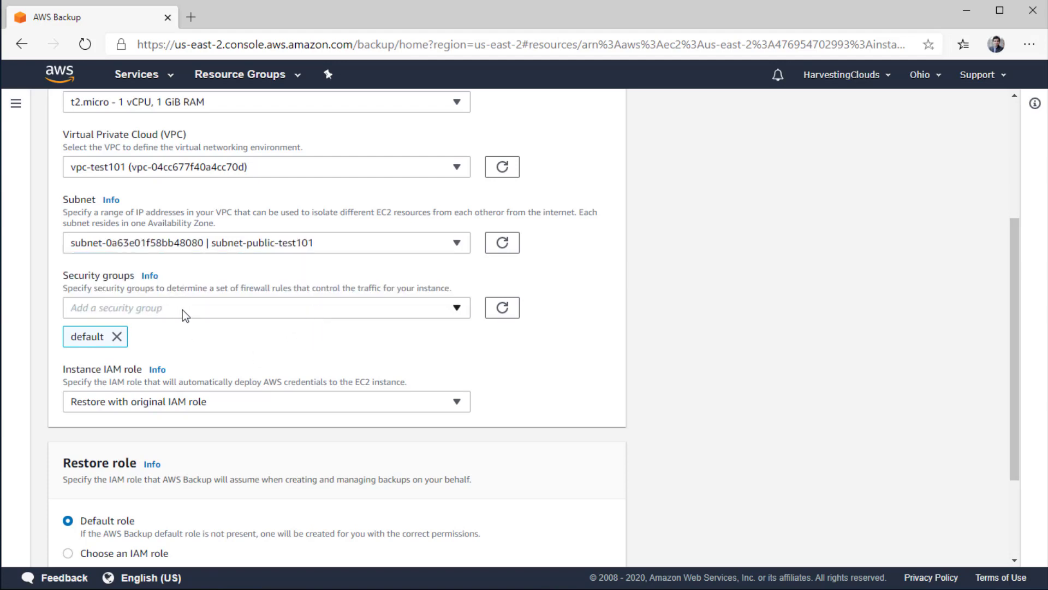
click(430, 308)
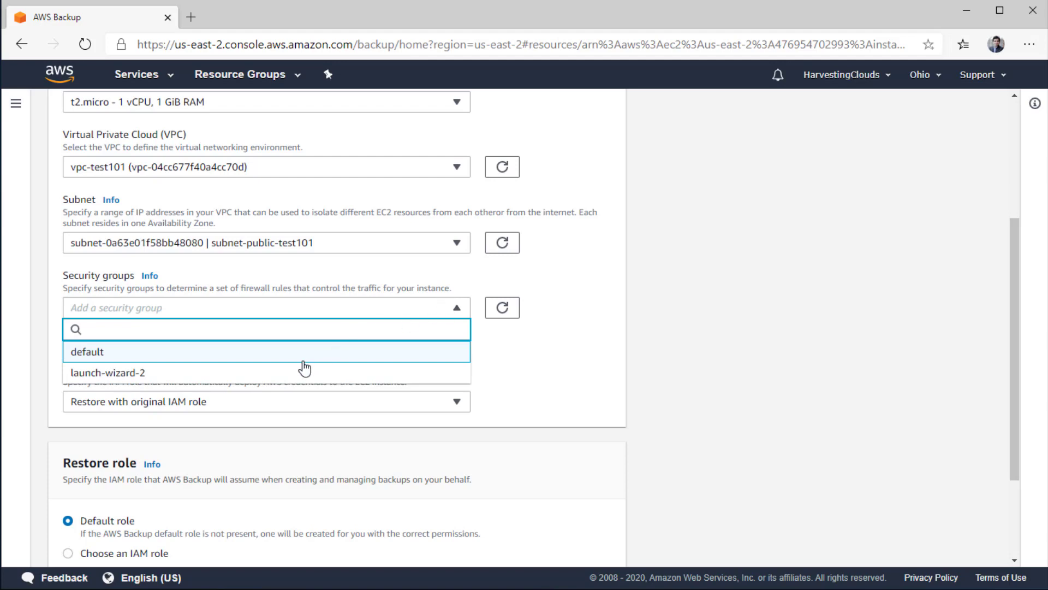
click(613, 303)
Try the custom IAM role option, switch back to Default role, and leave the restore for the protected resources list
scroll(593, 350, down, 3)
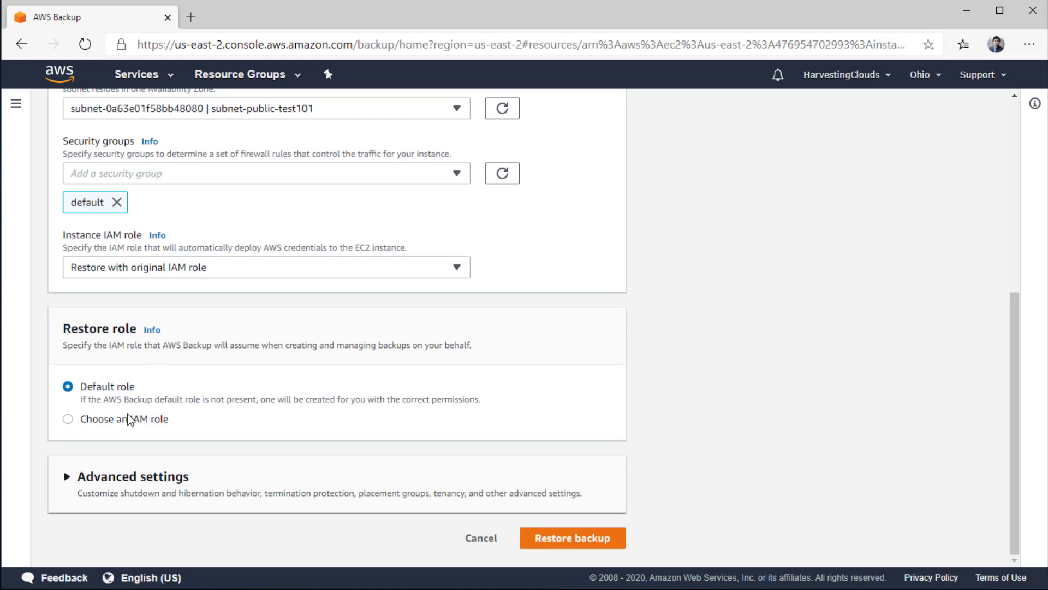
click(69, 419)
click(67, 386)
scroll(710, 284, up, 6)
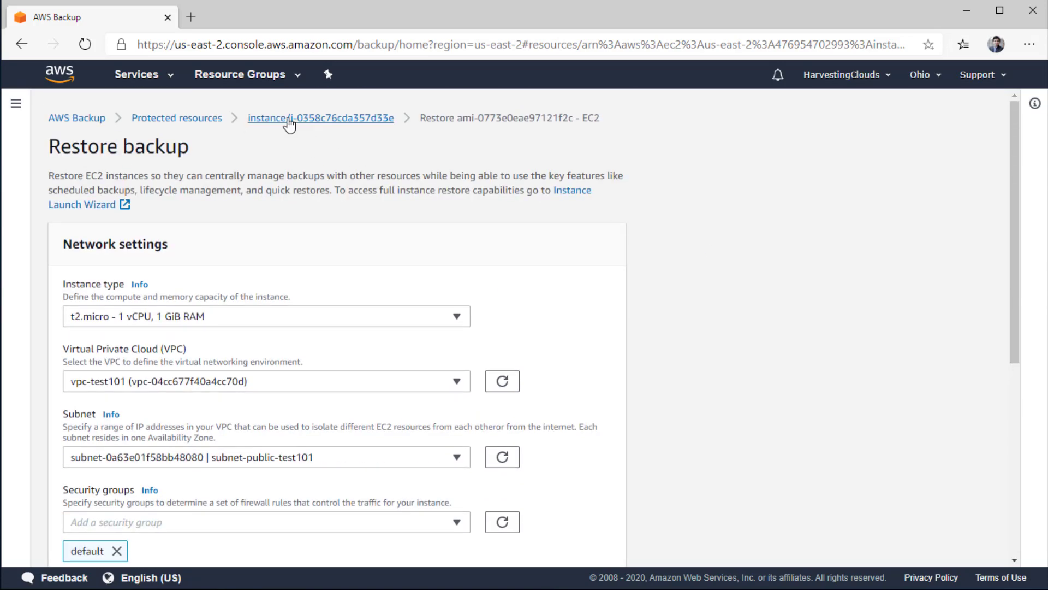
click(218, 121)
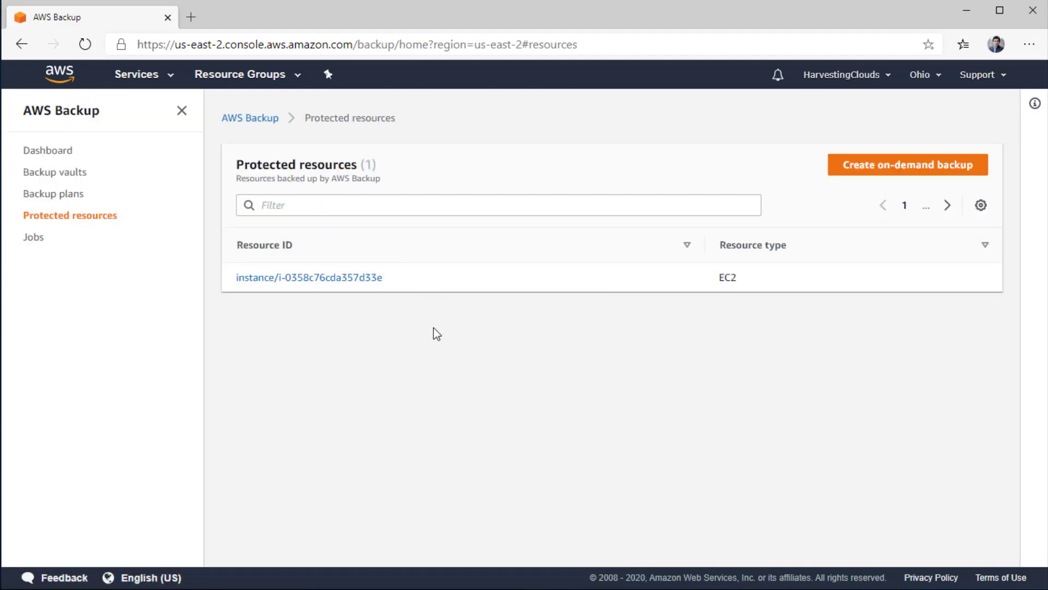